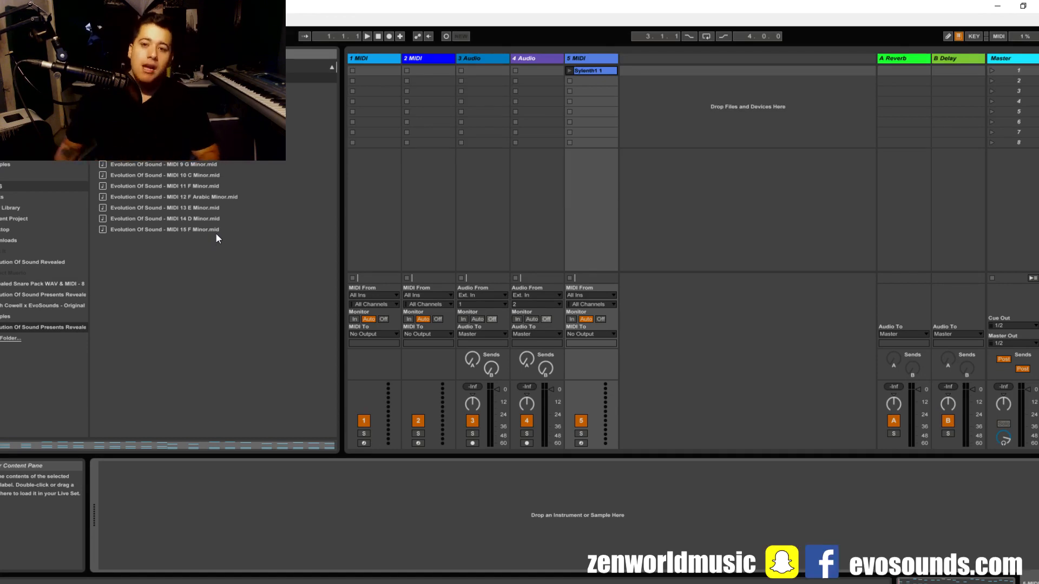
# Open the notes of the Sylenth1 1 clip on track 5 and enlarge the note editor
pyautogui.doubleClick(598, 70)
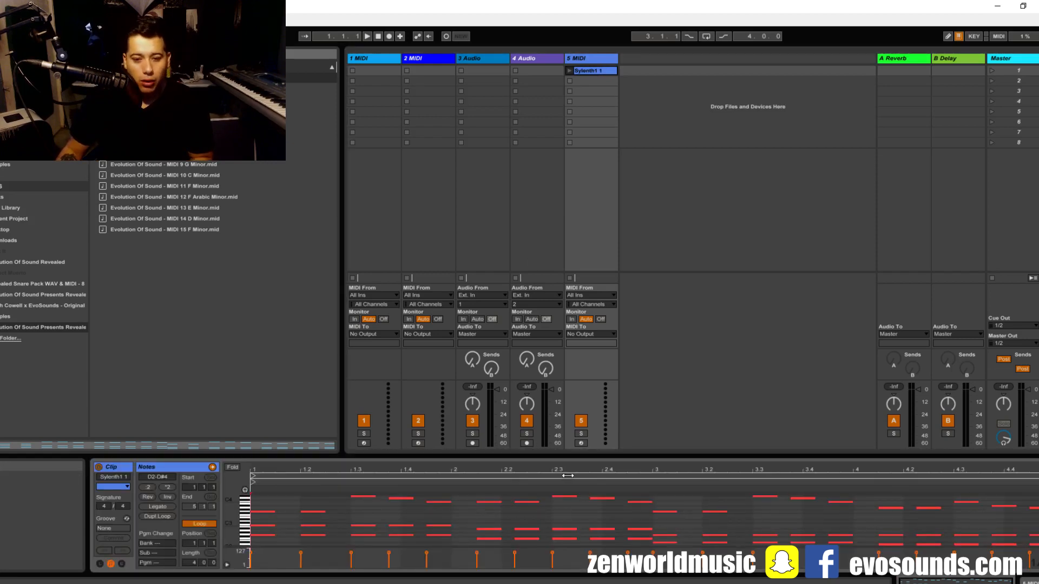
pyautogui.moveTo(638, 445); pyautogui.dragTo(639, 250)
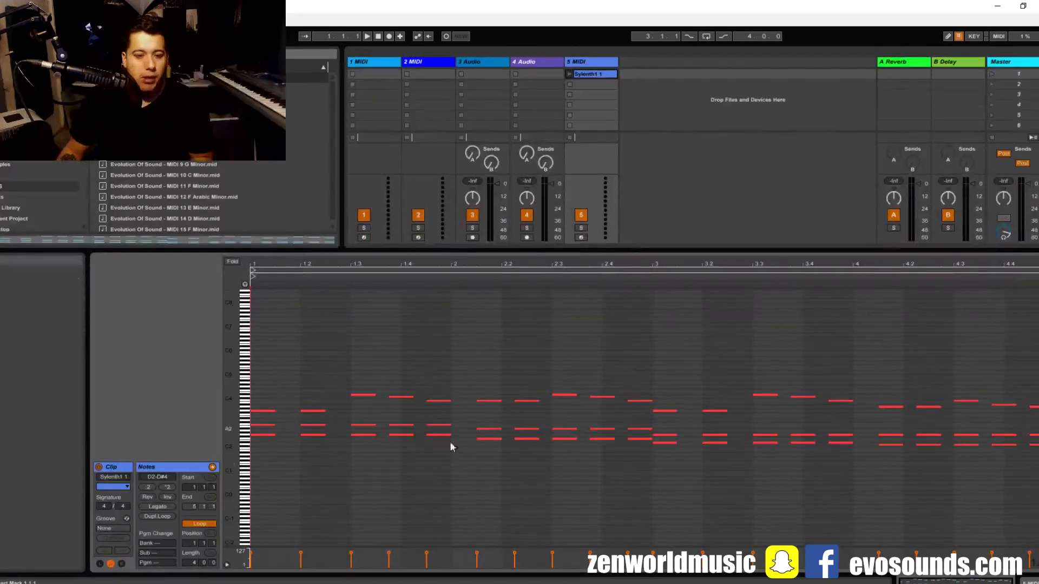
pyautogui.moveTo(229, 401)
pyautogui.mouseDown()
pyautogui.moveTo(270, 400)
pyautogui.moveTo(241, 400)
pyautogui.mouseUp()
# Search the browser's plug-ins for "syl" and load Sylenth1 onto track 5
pyautogui.click(599, 63)
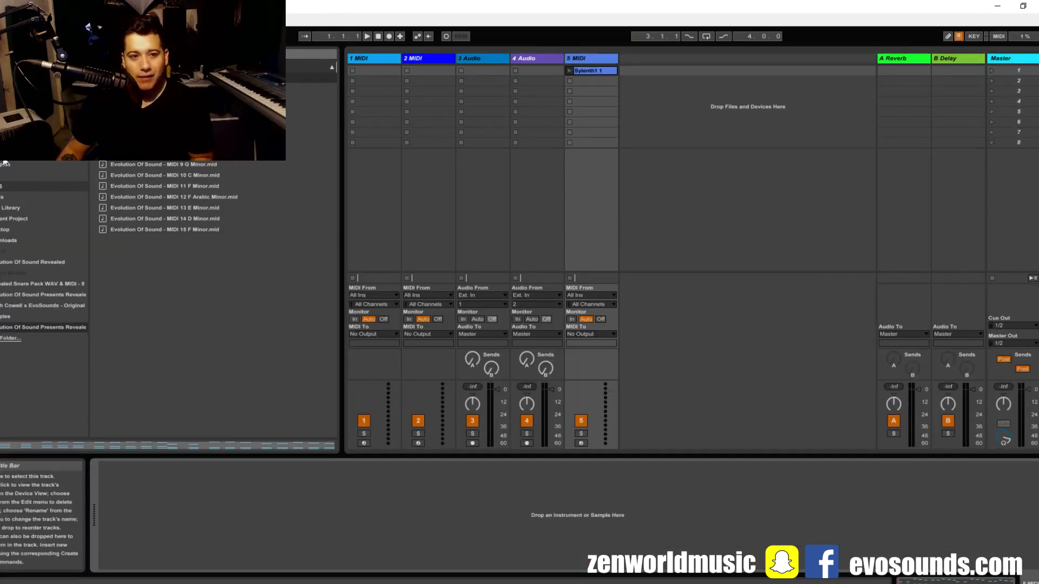
pyautogui.click(5, 133)
pyautogui.click(4, 143)
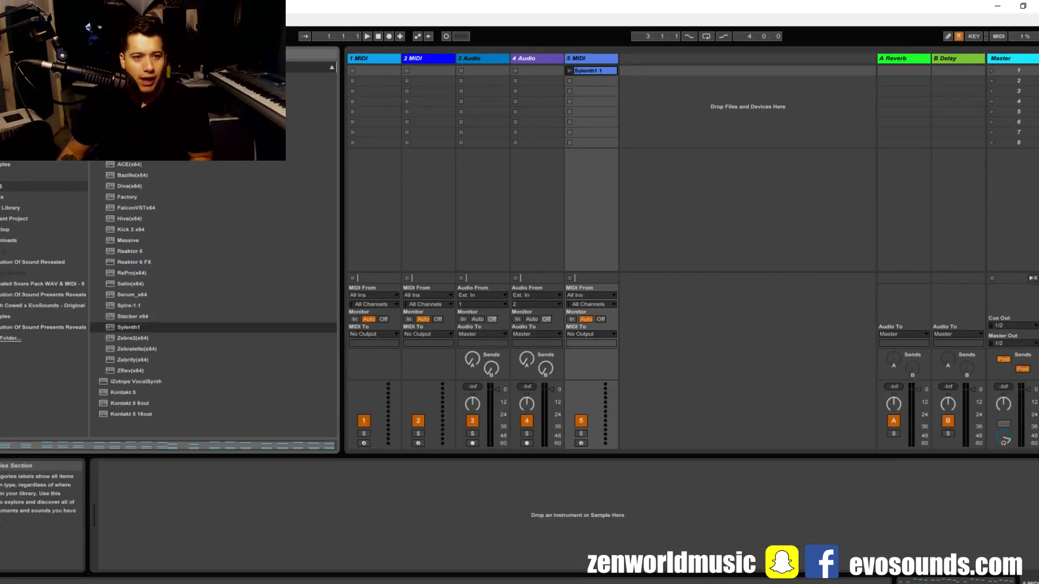
pyautogui.hotkey('ctrl', 'f')
pyautogui.write('syl')
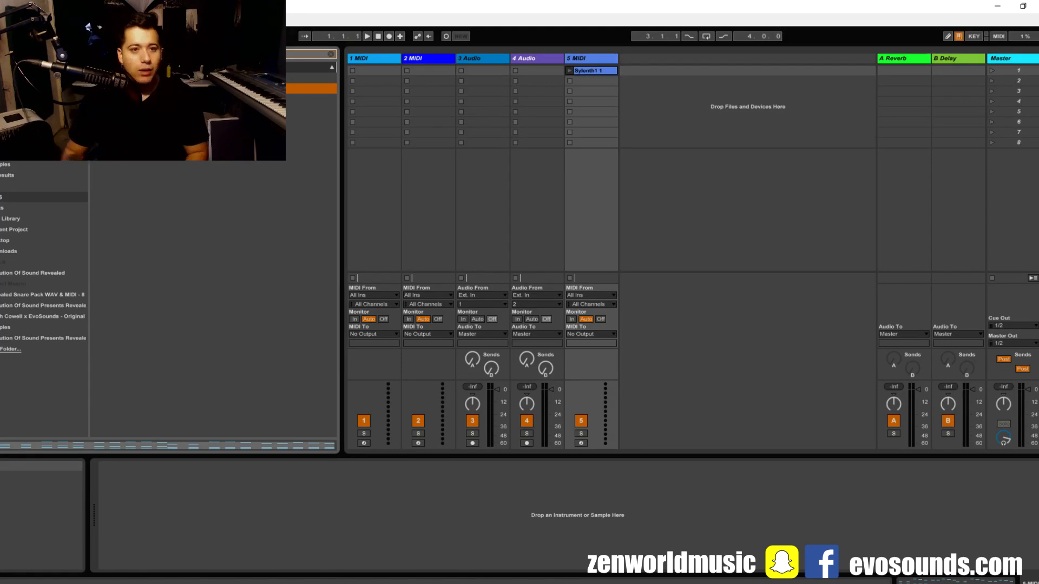
pyautogui.moveTo(130, 89); pyautogui.dragTo(584, 62)
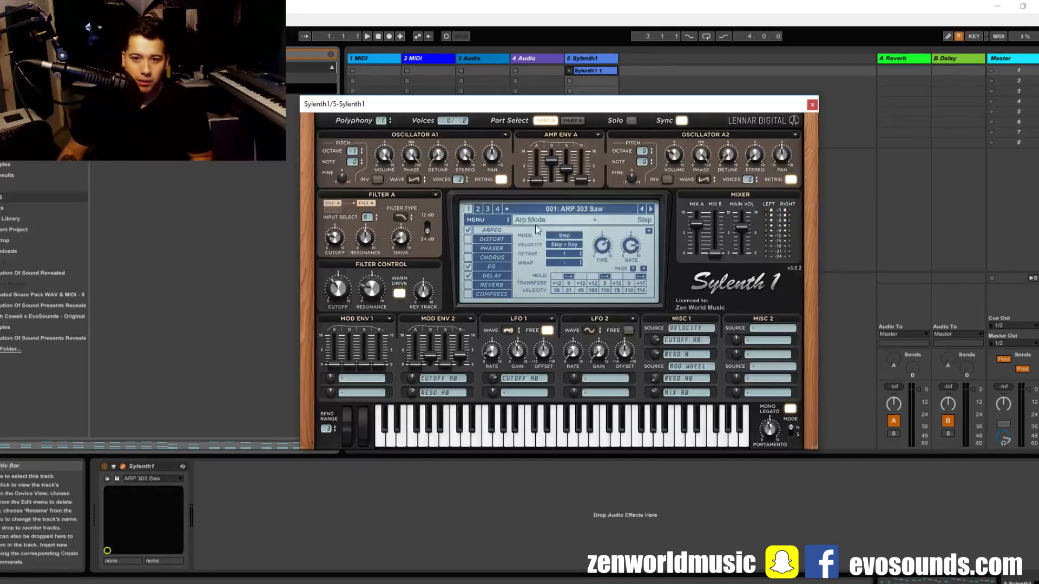
# Load the custom bank Sylenth1 Revolution (EVO) in the Sylenth1 synth
pyautogui.click(485, 219)
pyautogui.moveTo(524, 247)
pyautogui.moveTo(588, 252)
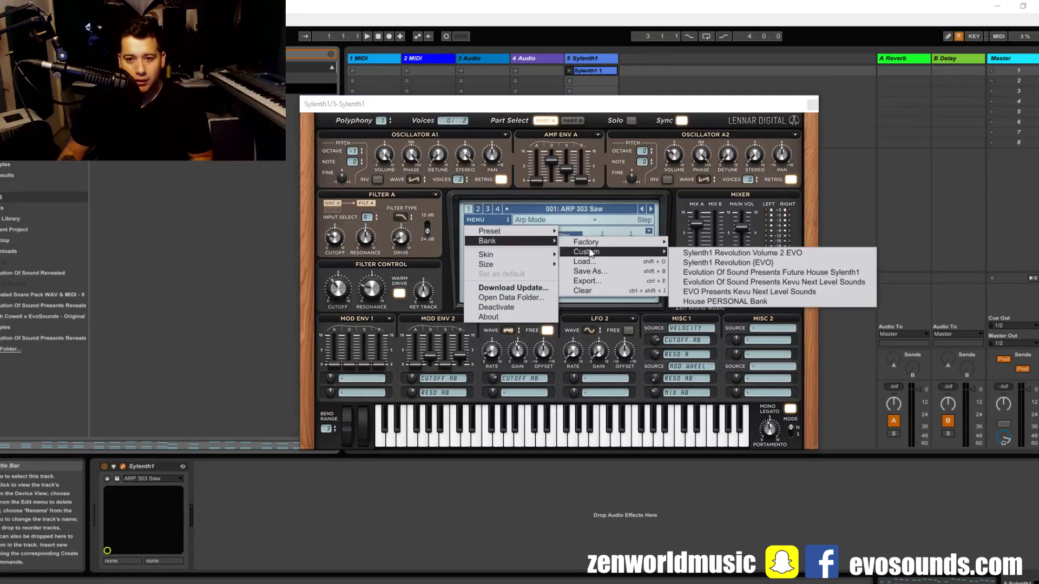
pyautogui.click(738, 264)
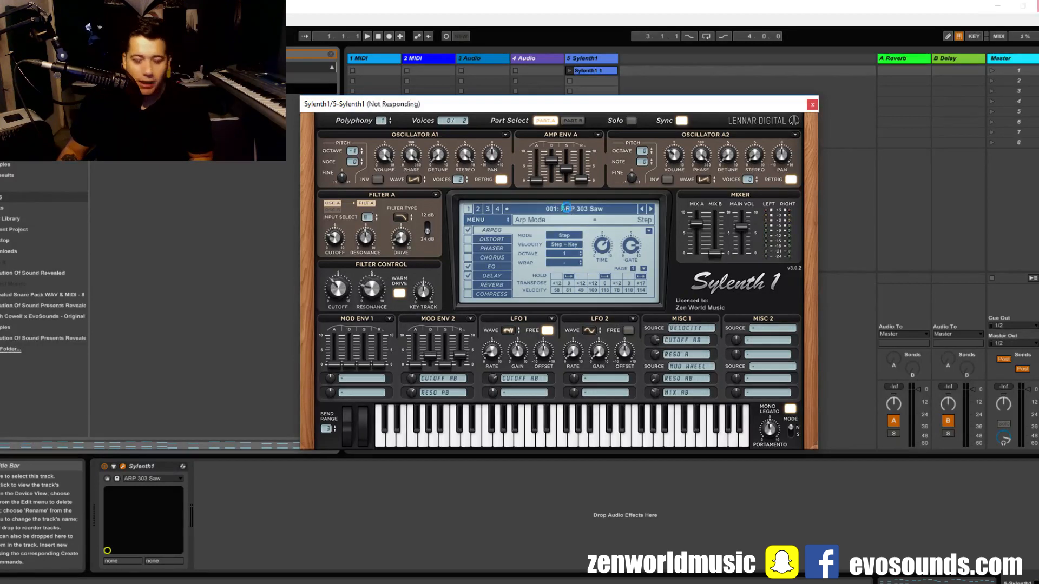
# Choose the Sylenth1 preset 103: LD Zuperzaw 8 and close the plug-in window
pyautogui.click(123, 467)
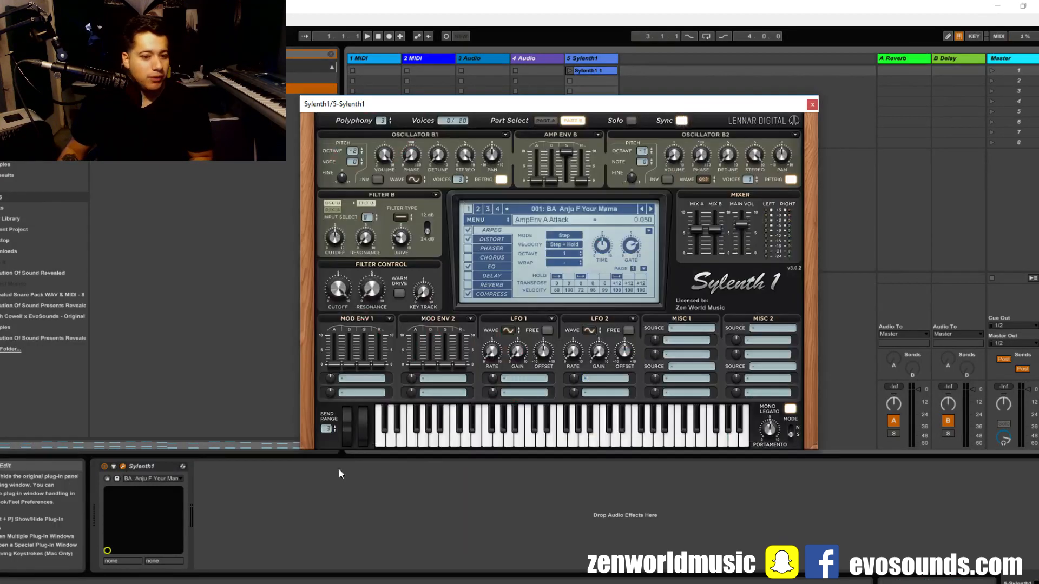
pyautogui.click(560, 211)
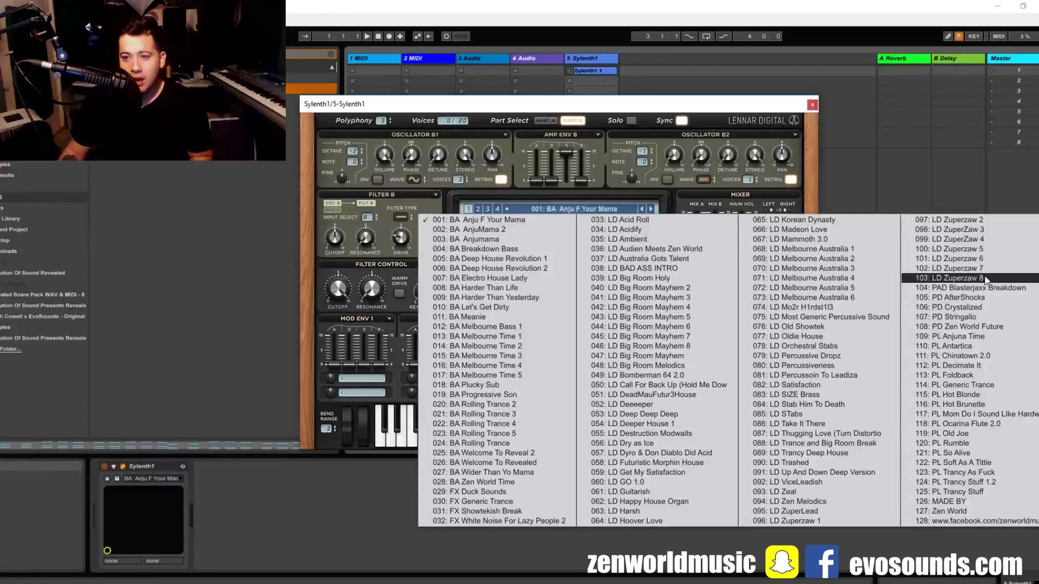
pyautogui.click(954, 278)
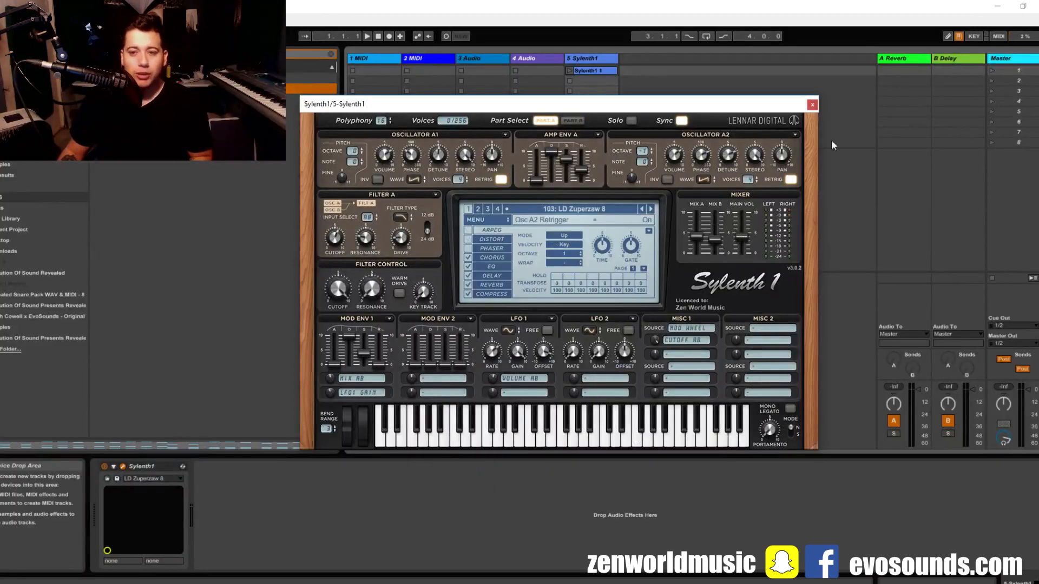
pyautogui.click(812, 105)
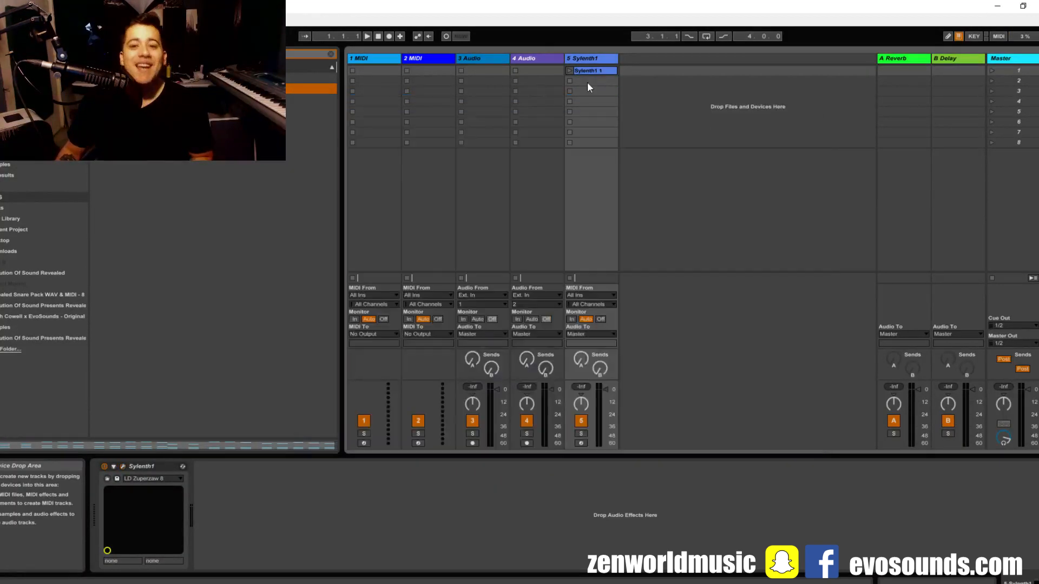
# Play the Sylenth1 1 clip while stepping through the synth presets, settle on LD Zuperzaw 6, and close the plug-in window
pyautogui.click(570, 70)
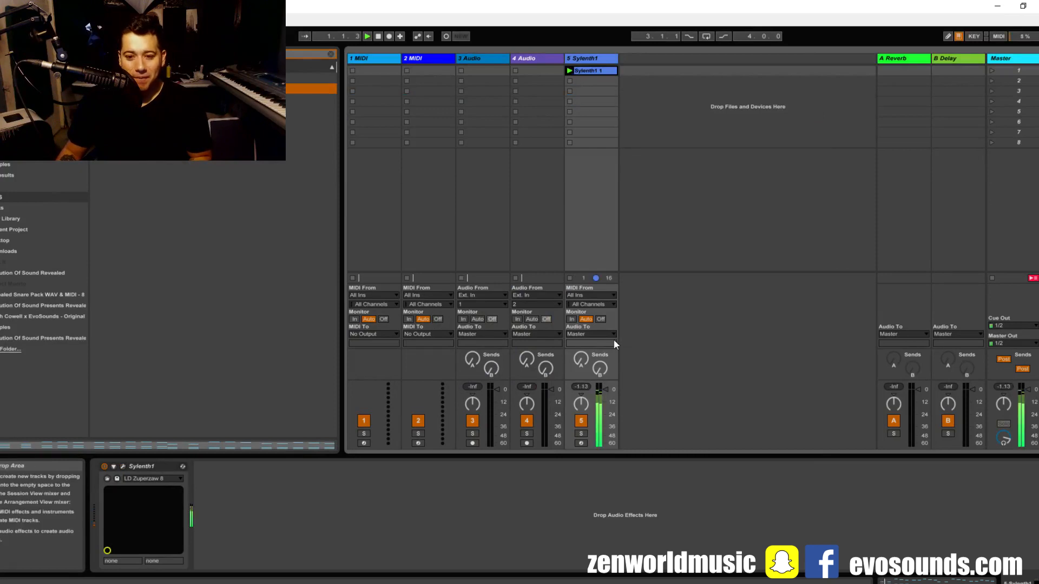
pyautogui.click(122, 466)
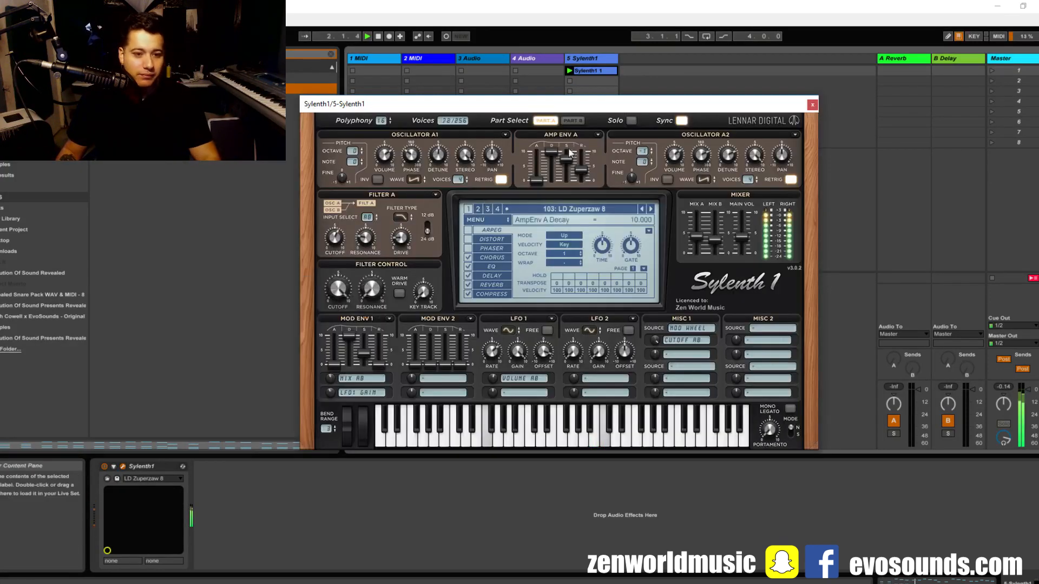
pyautogui.click(643, 210)
pyautogui.click(643, 210)
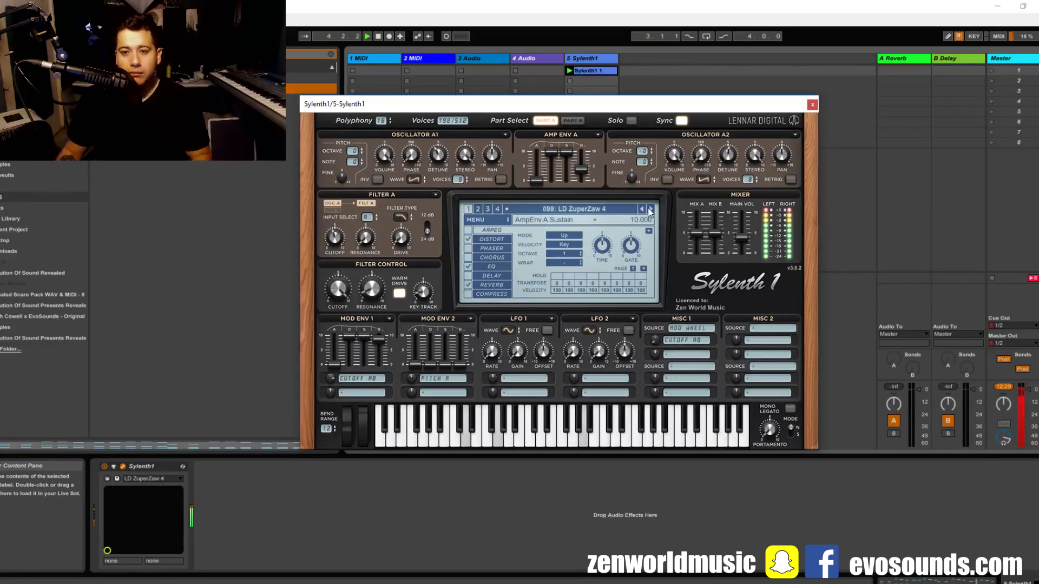
pyautogui.click(812, 104)
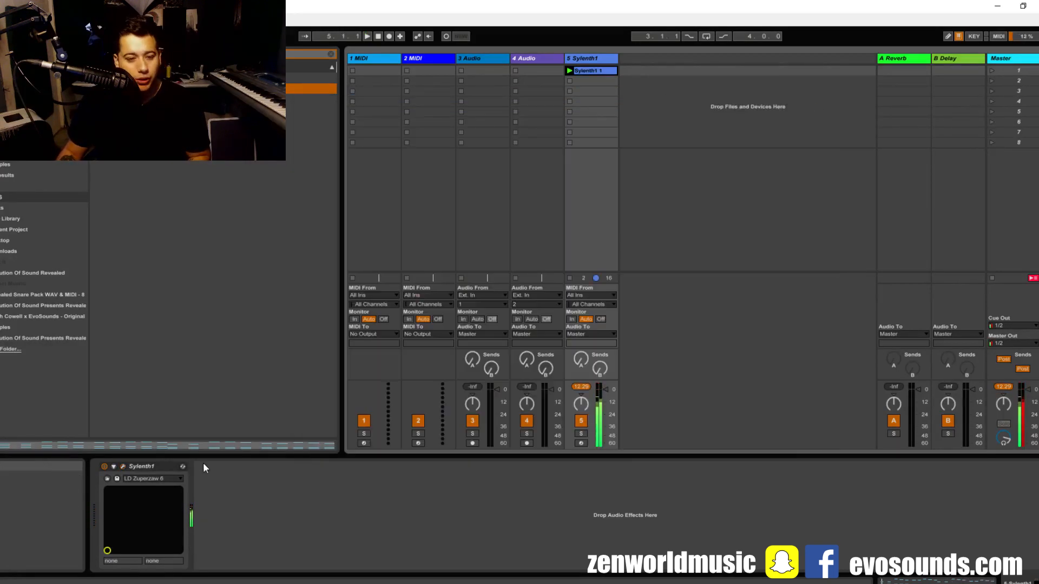
pyautogui.click(123, 466)
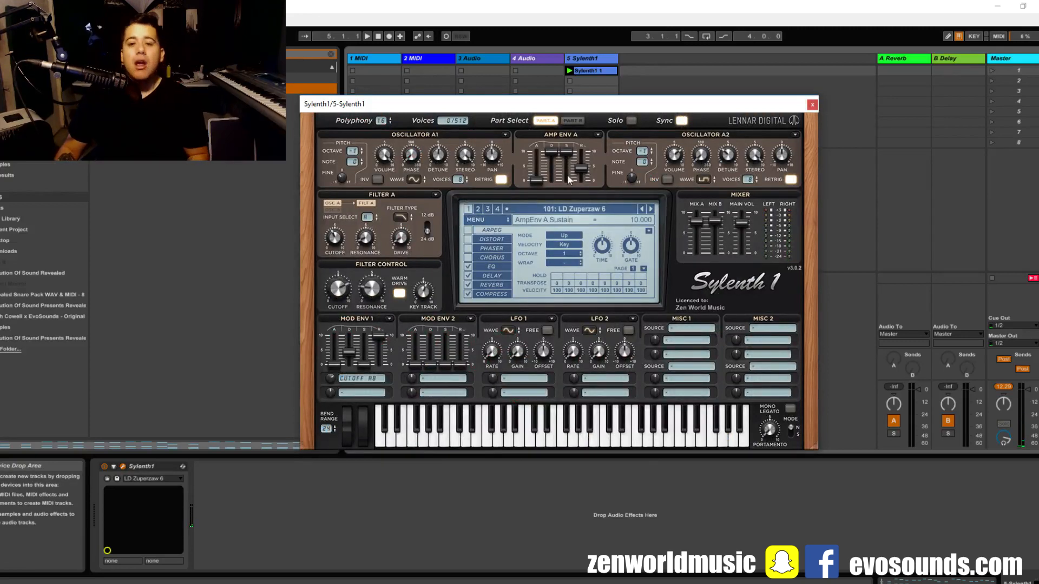
pyautogui.click(812, 105)
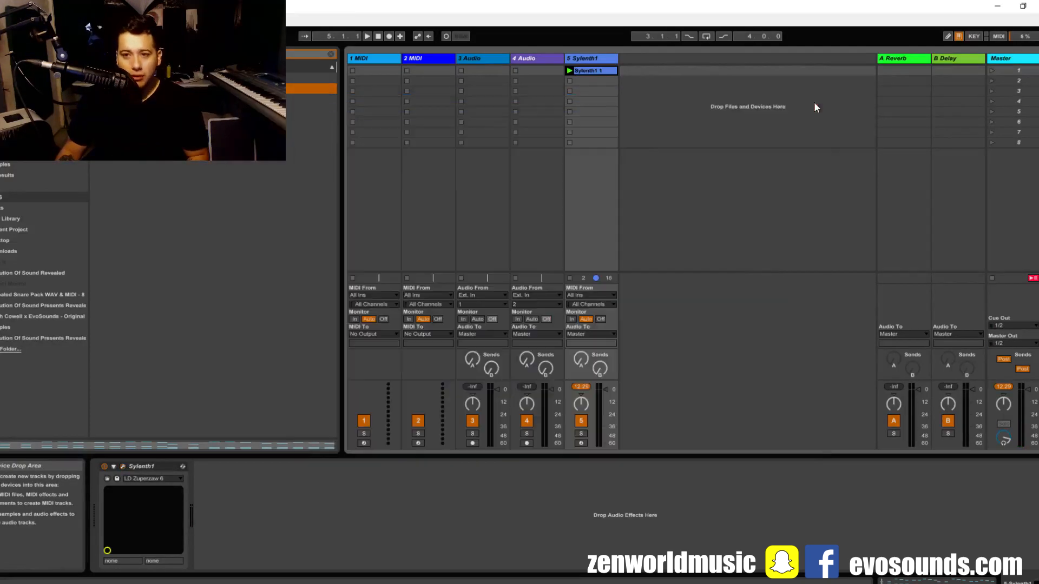
# Open the Sylenth1 1 clip in the note editor and audition its opening bar
pyautogui.doubleClick(589, 70)
pyautogui.press('space')
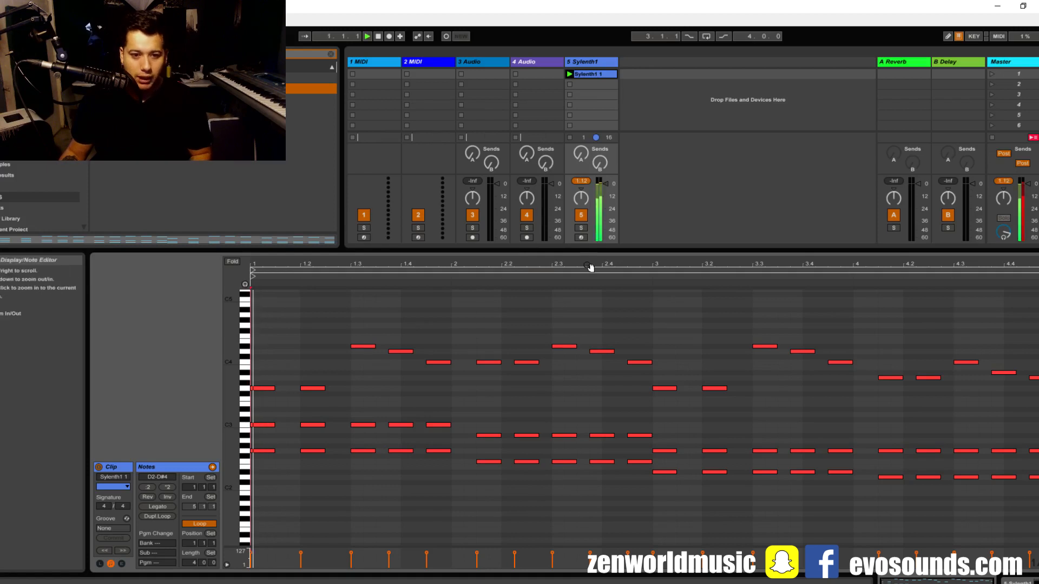
pyautogui.press('space')
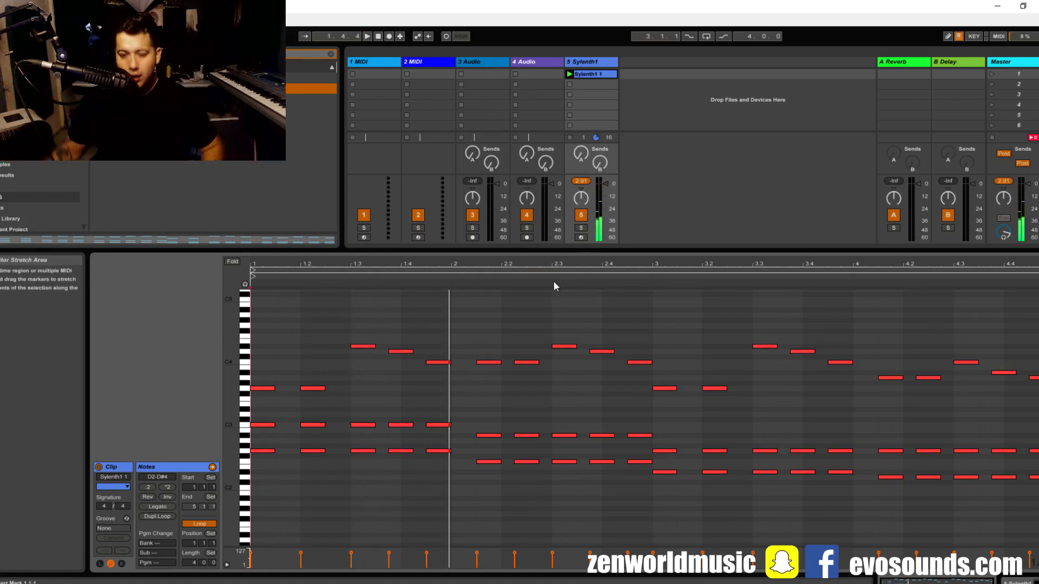
# Transpose all notes in the clip down two semitones
pyautogui.moveTo(239, 509); pyautogui.dragTo(266, 481)
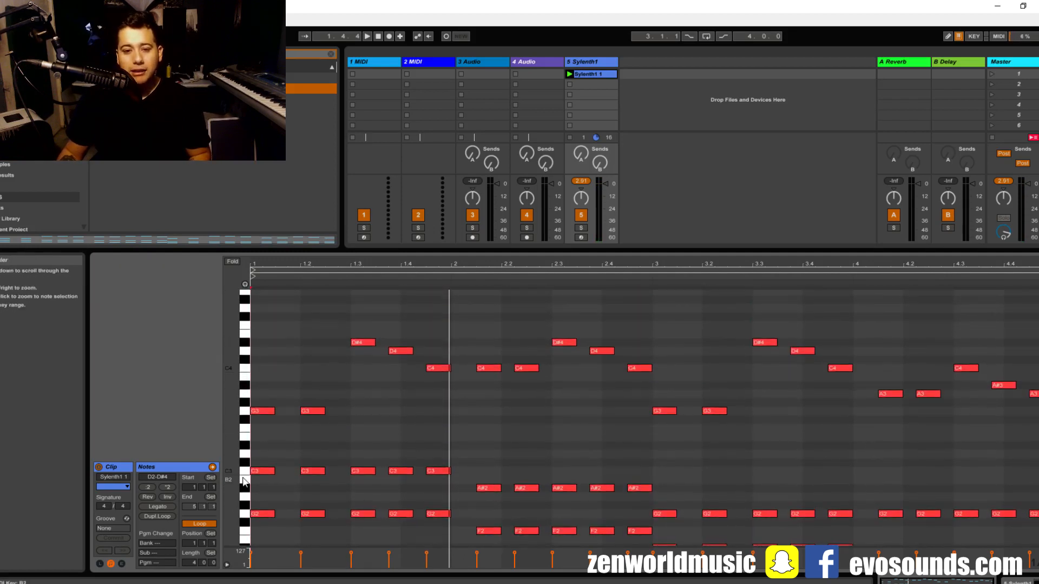
pyautogui.scroll(-5, 260, 511)
pyautogui.click(265, 512)
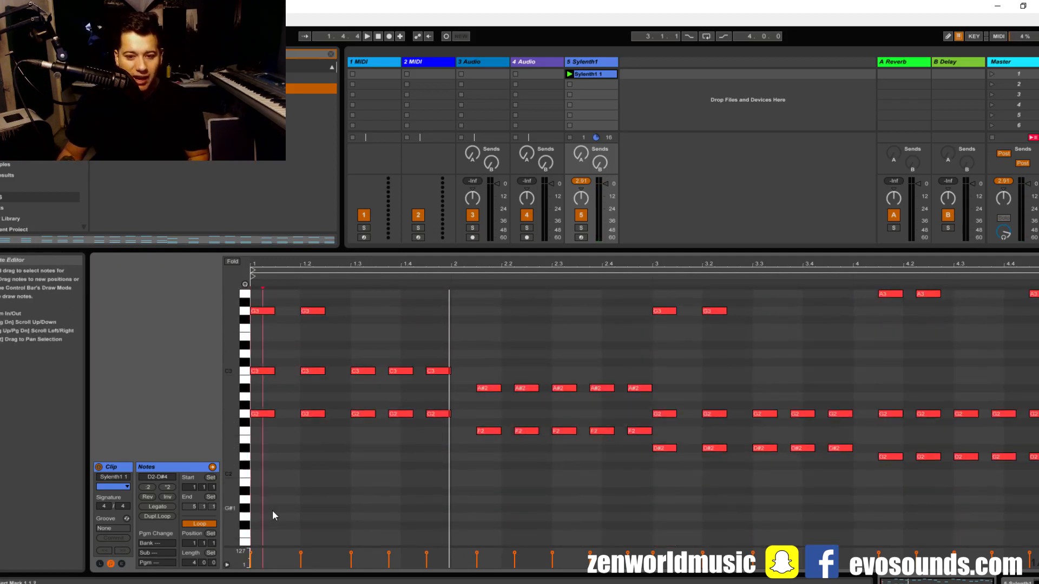
pyautogui.scroll(5, 264, 530)
pyautogui.hotkey('ctrl', 'a')
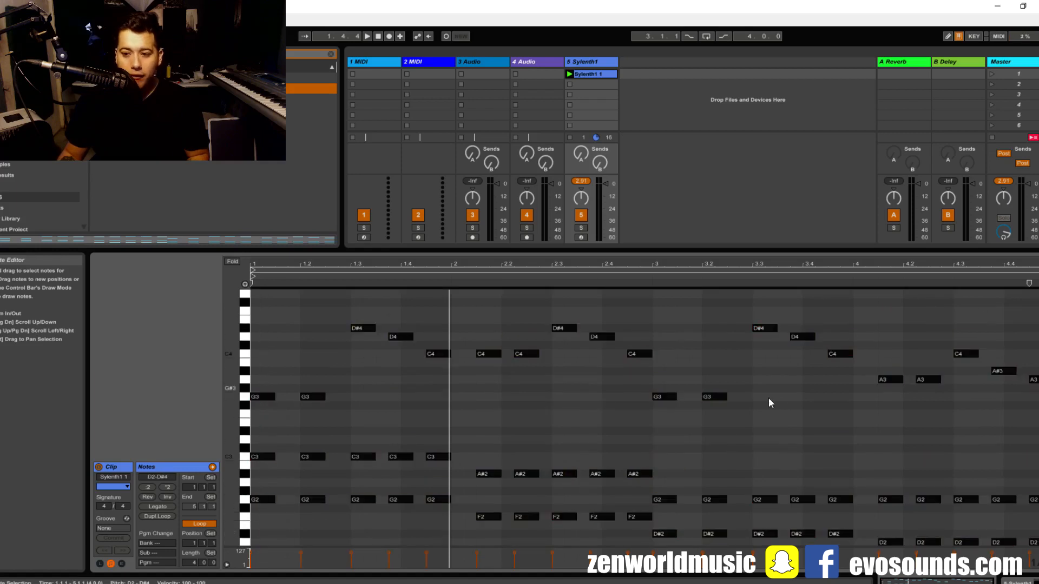
pyautogui.press('Down')
pyautogui.press('Down')
pyautogui.click(303, 428)
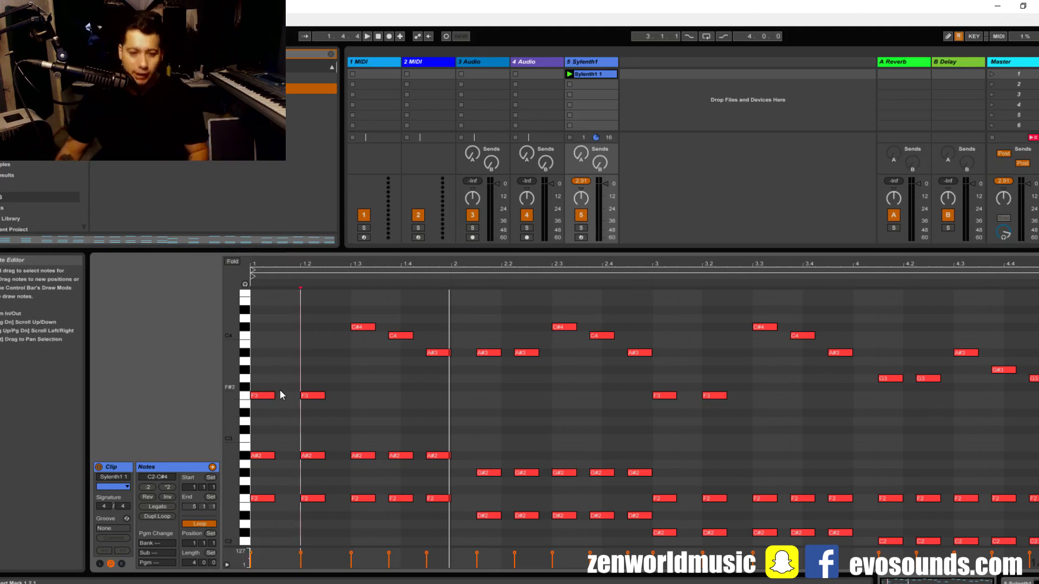
# Raise the first top note of bar 1 to C4 and play the clip
pyautogui.click(269, 396)
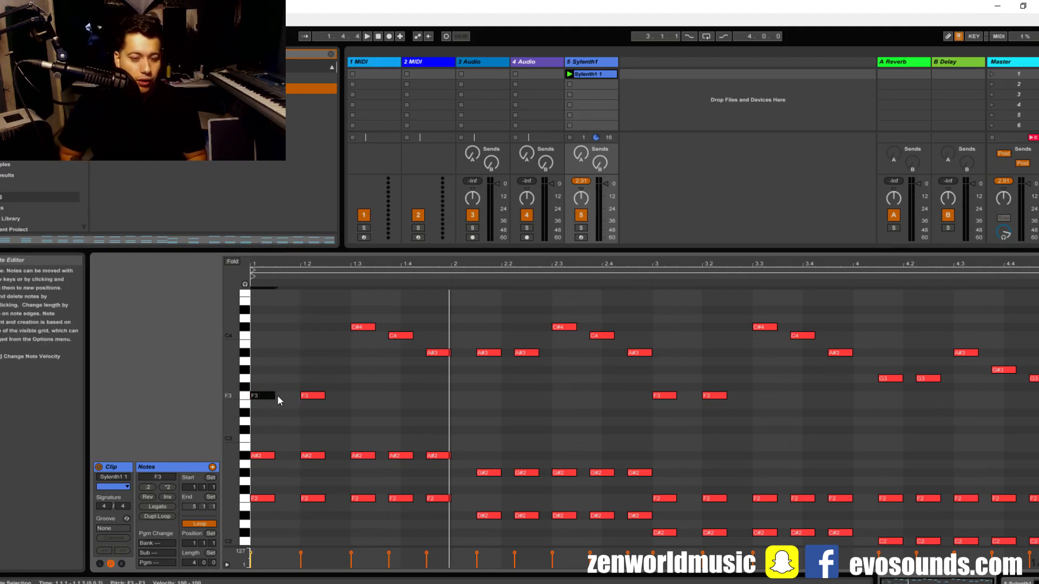
pyautogui.press('Up')
pyautogui.press('Up')
pyautogui.press('Up')
pyautogui.press('Up')
pyautogui.press('Up')
pyautogui.press('Up')
pyautogui.press('Up')
pyautogui.press('space')
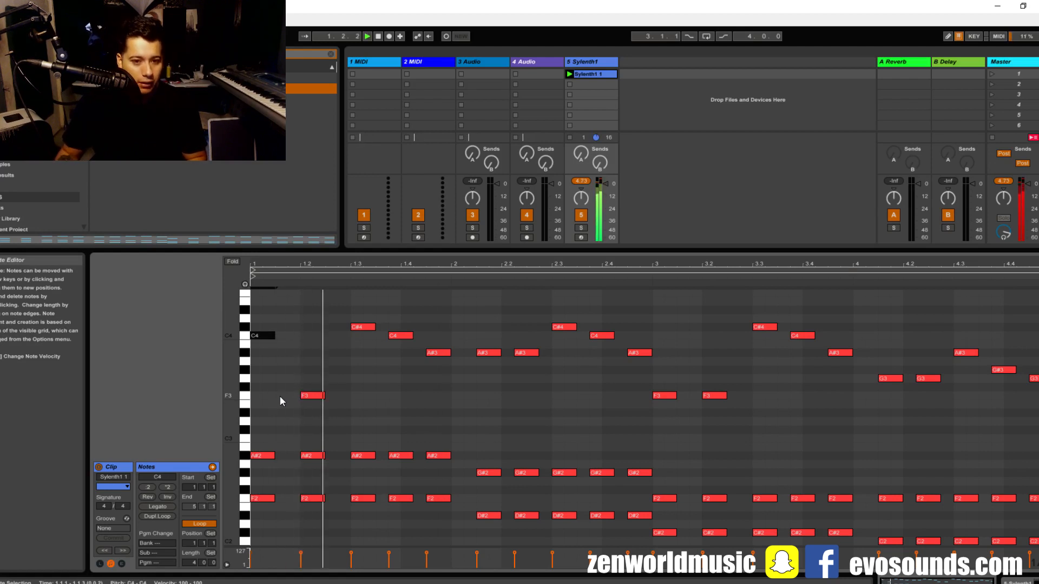
# Lower the top melody note at beat 1.3 to G#3 and audition the change
pyautogui.click(369, 327)
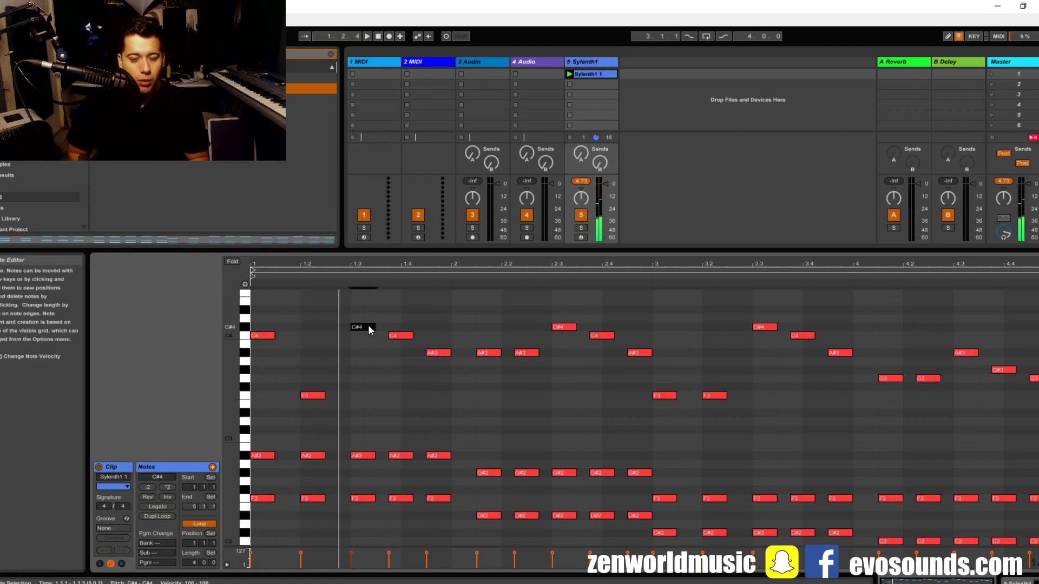
pyautogui.press('Down')
pyautogui.press('Down')
pyautogui.press('Down')
pyautogui.press('Down')
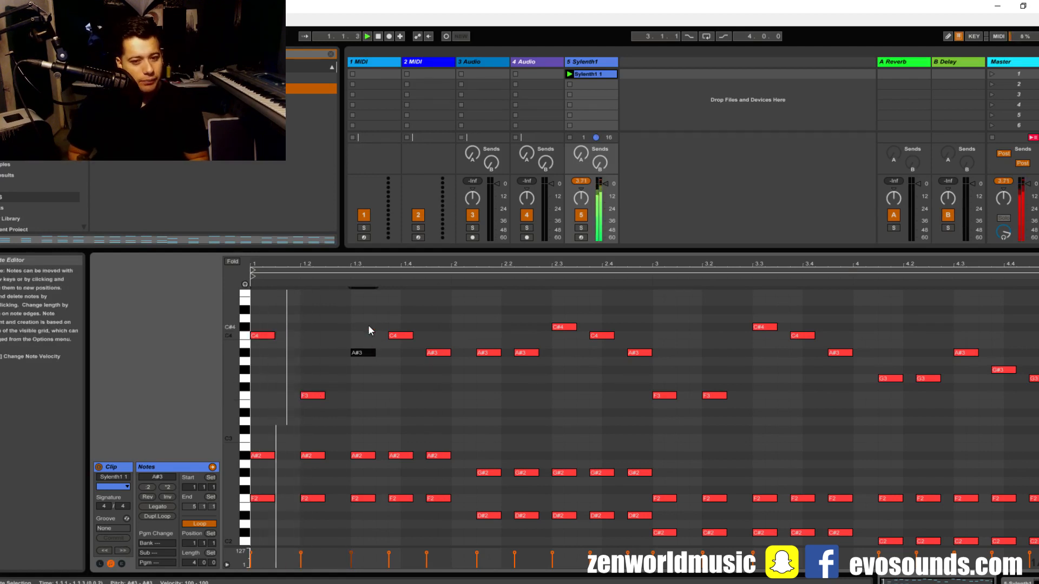
# Try the top note just before beat 1.4 at A#3 and move it back to C4
pyautogui.click(399, 336)
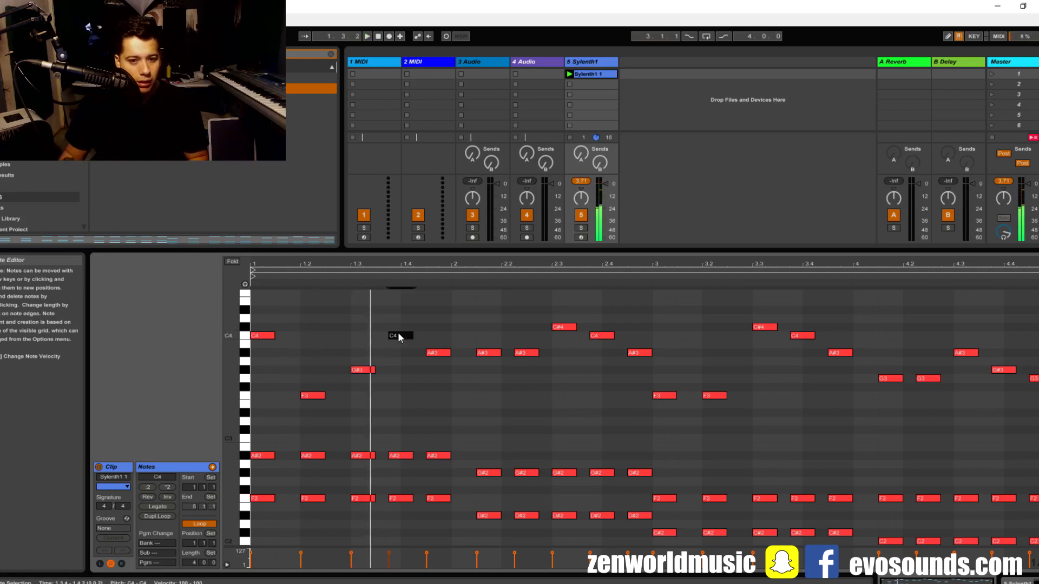
pyautogui.press('Down')
pyautogui.press('Down')
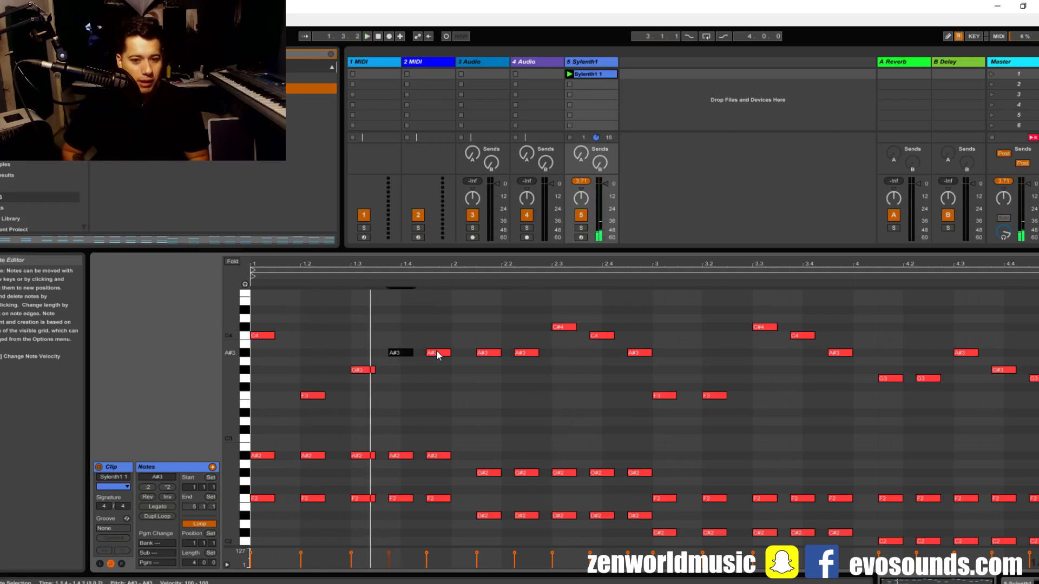
pyautogui.press('Up')
pyautogui.press('Up')
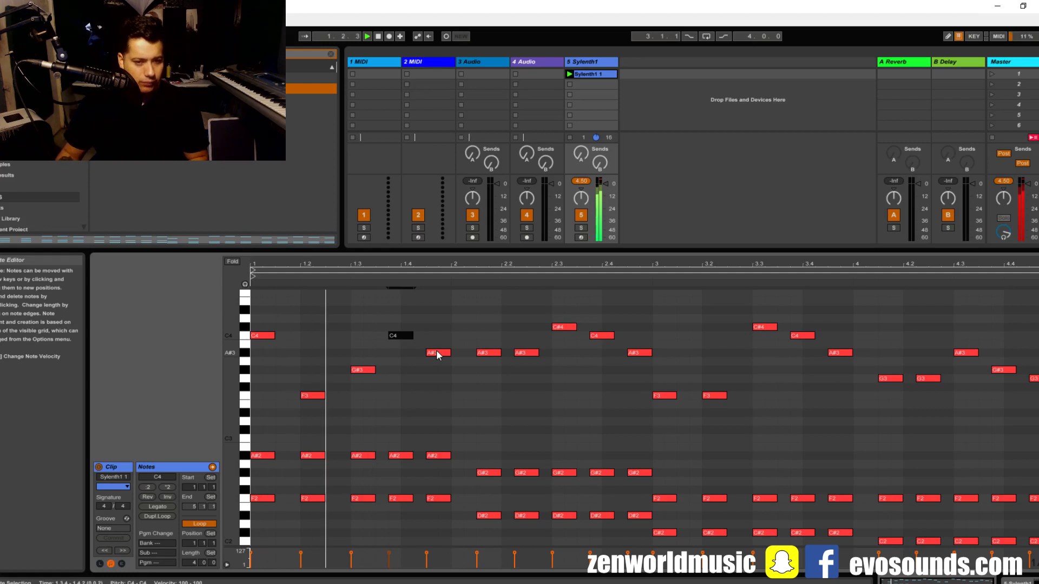
# Raise the last top note of bar 1 to C4 and listen to the phrase
pyautogui.click(438, 354)
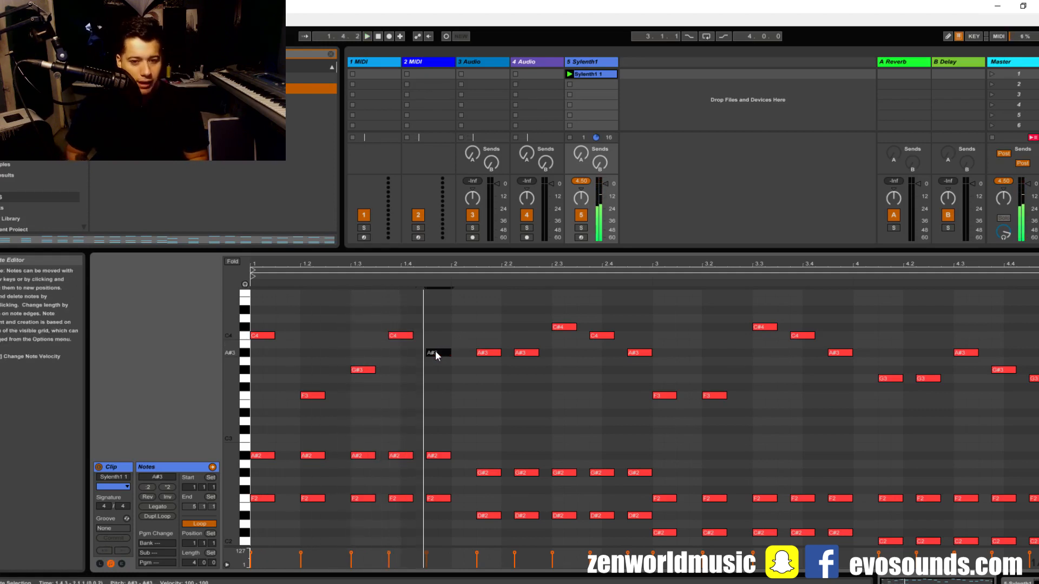
pyautogui.press('Down')
pyautogui.press('Down')
pyautogui.press('Up')
pyautogui.press('Up')
pyautogui.press('Up')
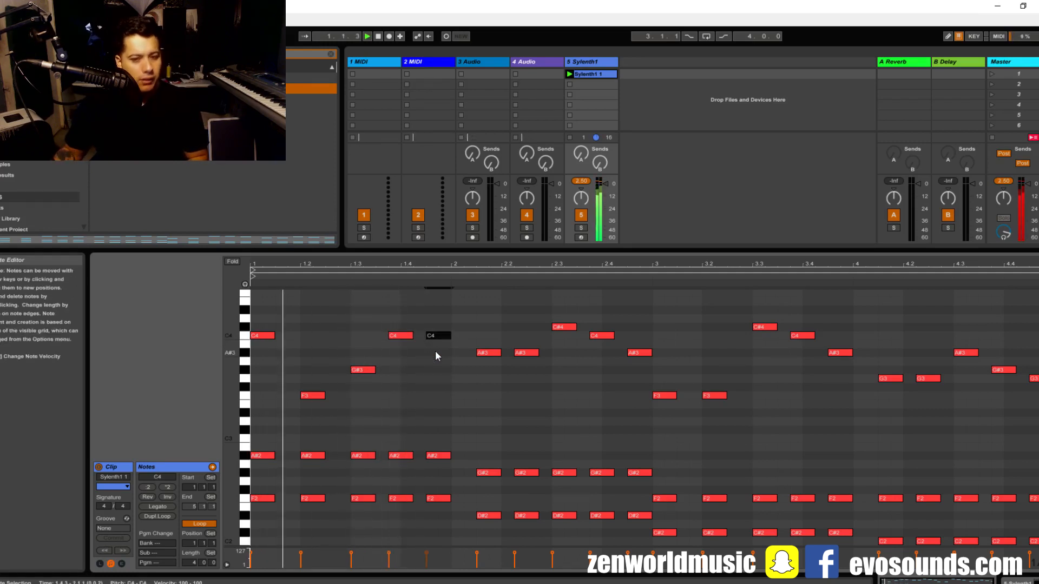
# Raise the first top note of bar 2 to C#4
pyautogui.click(482, 354)
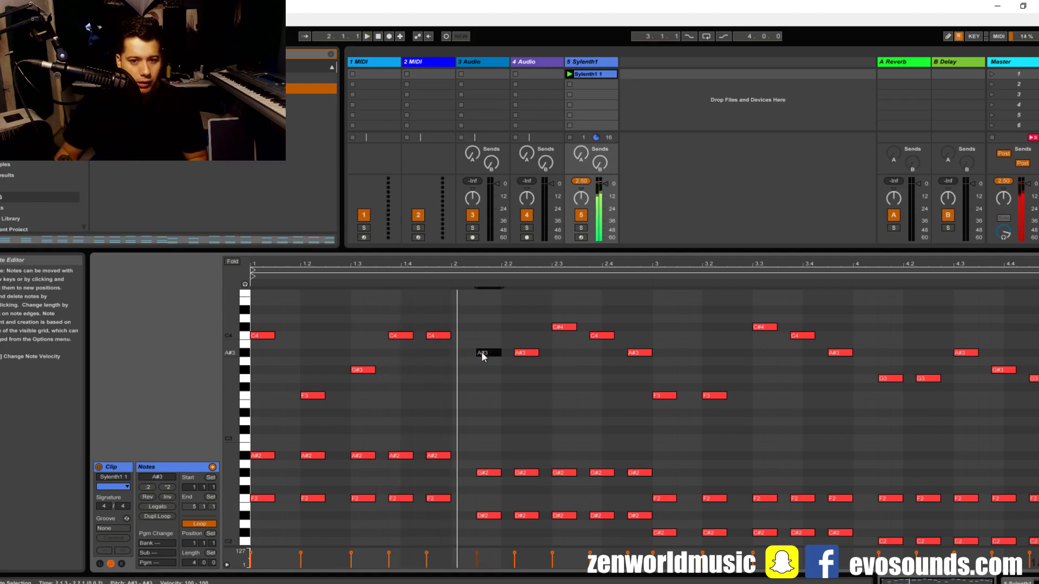
pyautogui.press('Up')
pyautogui.press('Up')
pyautogui.press('Up')
# Raise the second top melody note of bar 2 to C4 and listen to the phrase
pyautogui.click(528, 354)
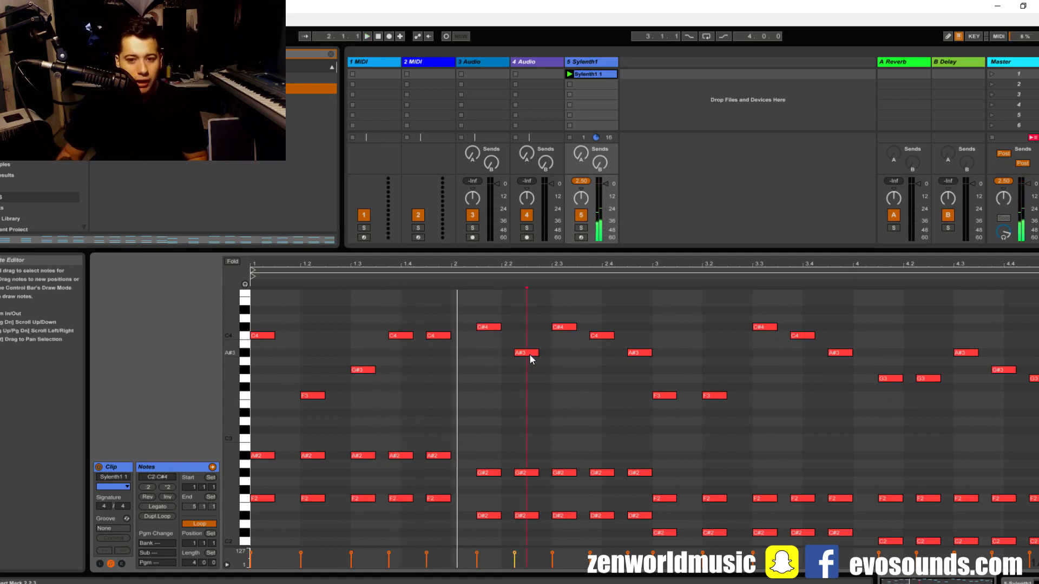
pyautogui.click(529, 354)
pyautogui.press('Up')
pyautogui.press('Up')
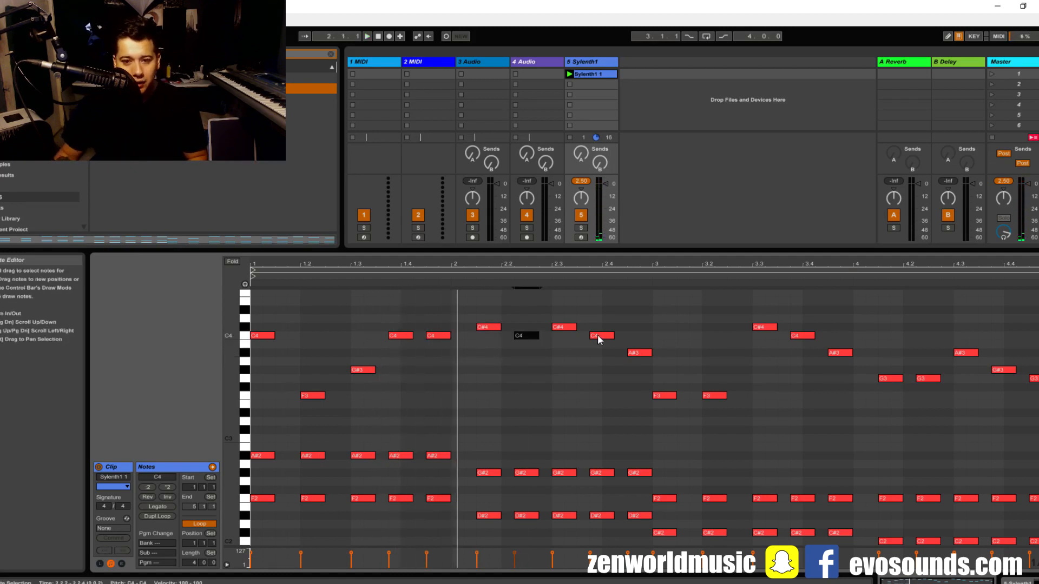
pyautogui.click(597, 336)
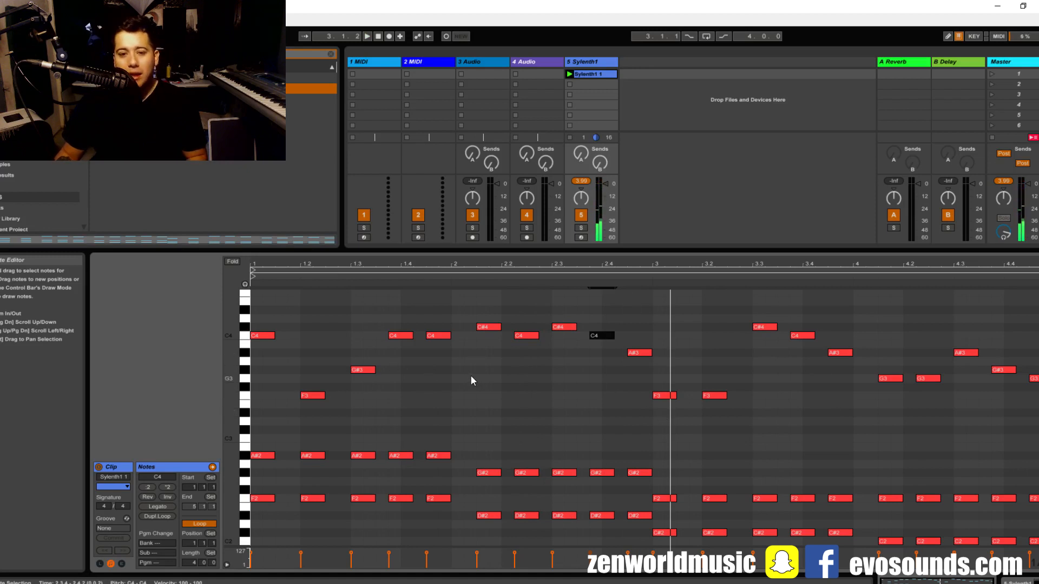
pyautogui.press('space')
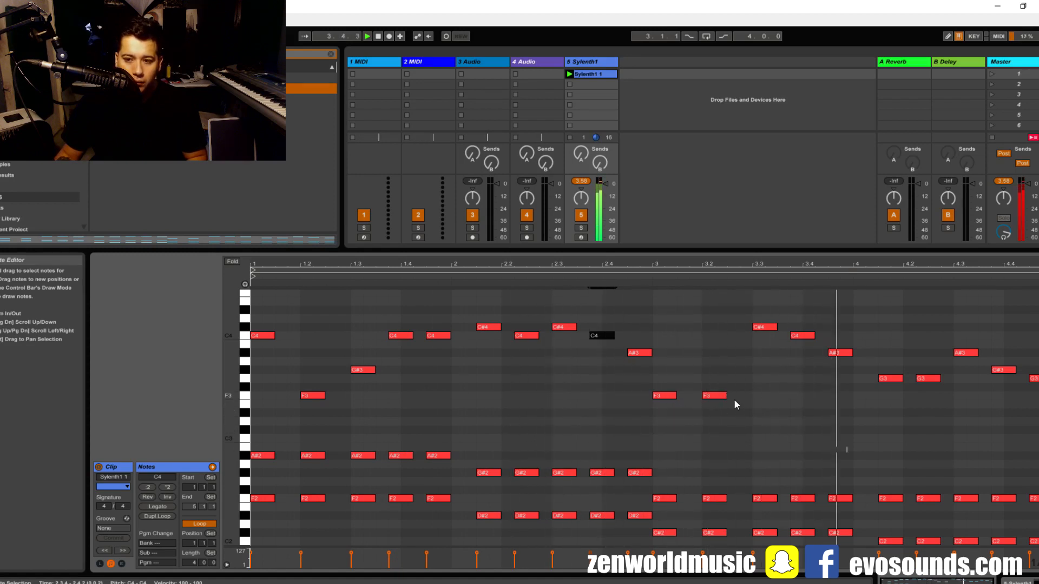
# Lower the top note at beat 3.3 to G#3, raise the last top note of bar 3 to D#4 and audition the phrase
pyautogui.moveTo(745, 352); pyautogui.dragTo(769, 326)
pyautogui.press('Down')
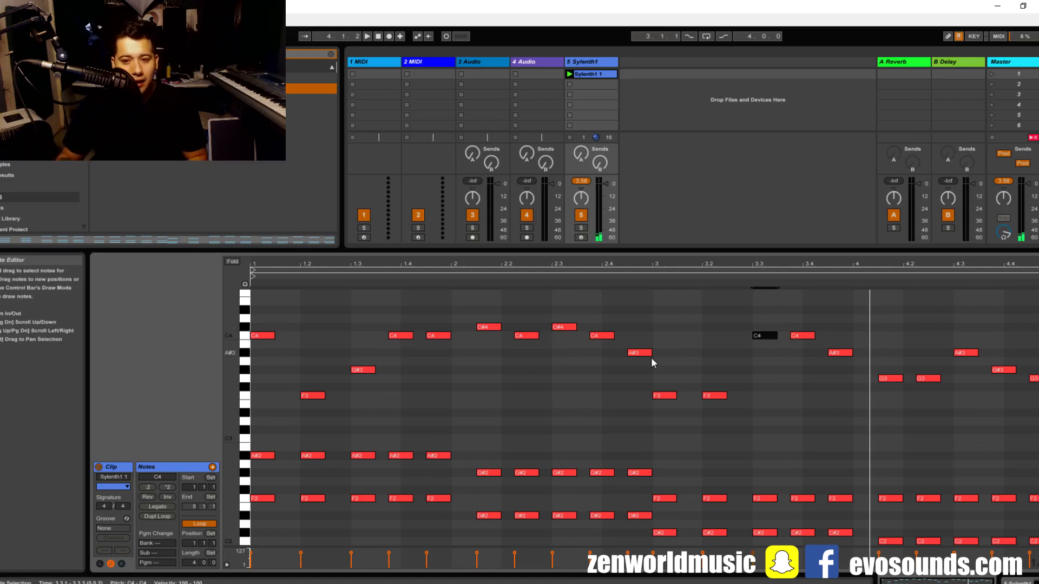
pyautogui.press('Down')
pyautogui.press('Down')
pyautogui.press('Down')
pyautogui.press('Down')
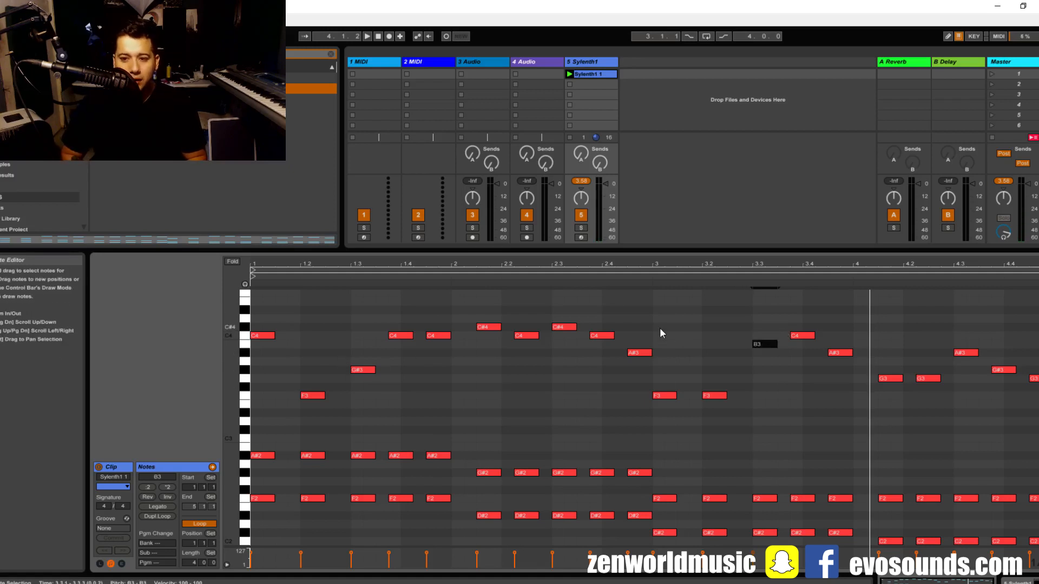
pyautogui.moveTo(838, 354); pyautogui.dragTo(839, 313)
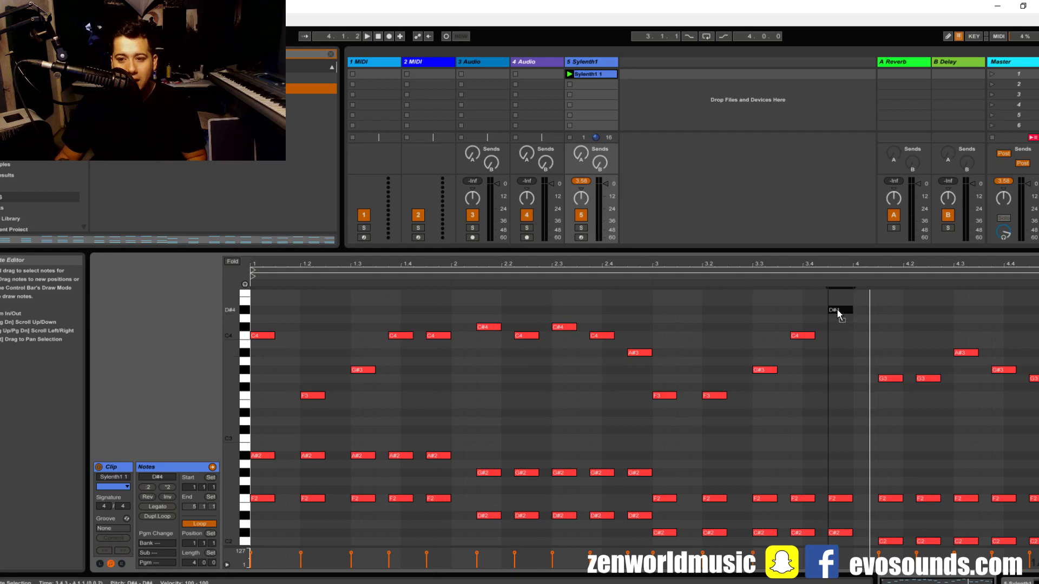
pyautogui.press('space')
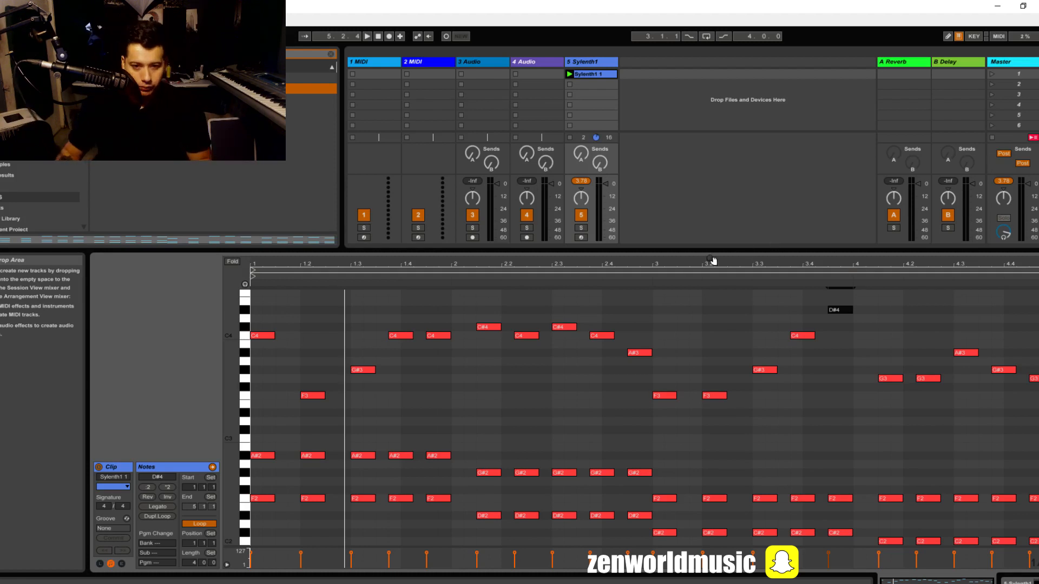
# Stretch the first F2 and A#2 chord notes across the whole of bar 1, replacing the repeated short notes
pyautogui.scroll(-3, 517, 287)
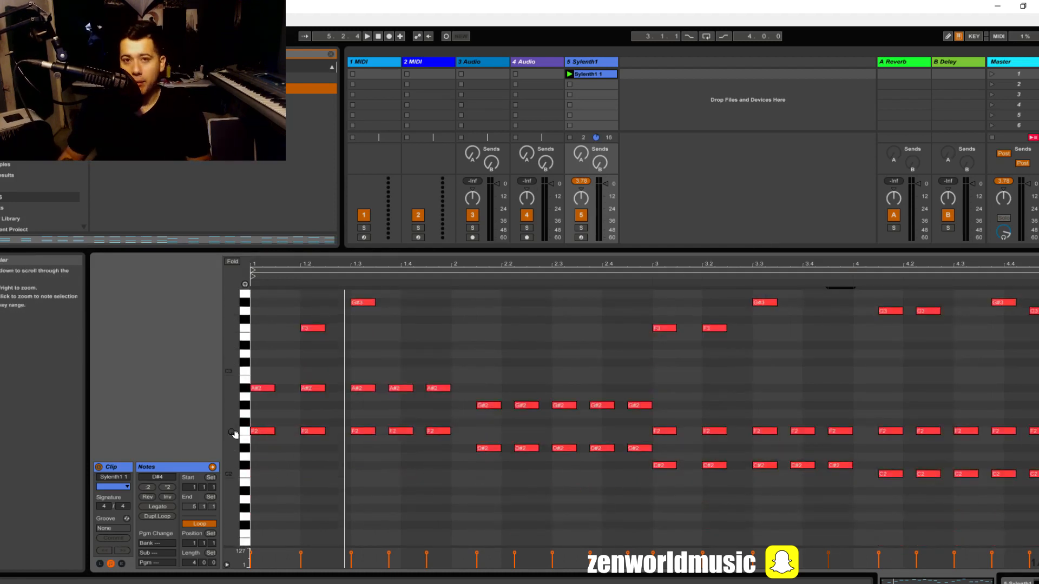
pyautogui.moveTo(238, 433); pyautogui.dragTo(237, 476)
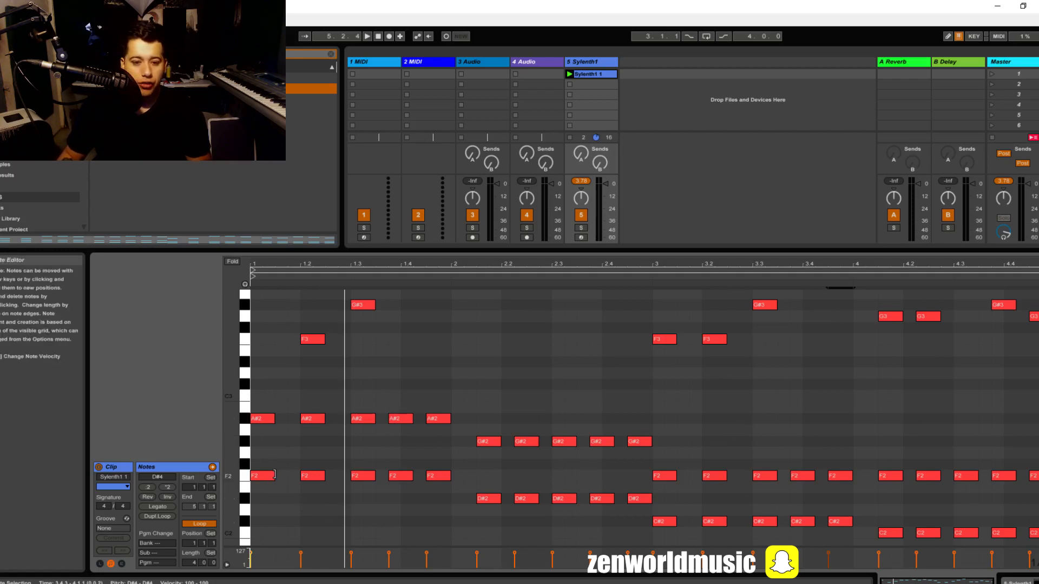
pyautogui.moveTo(274, 477); pyautogui.dragTo(451, 476)
pyautogui.click(272, 420)
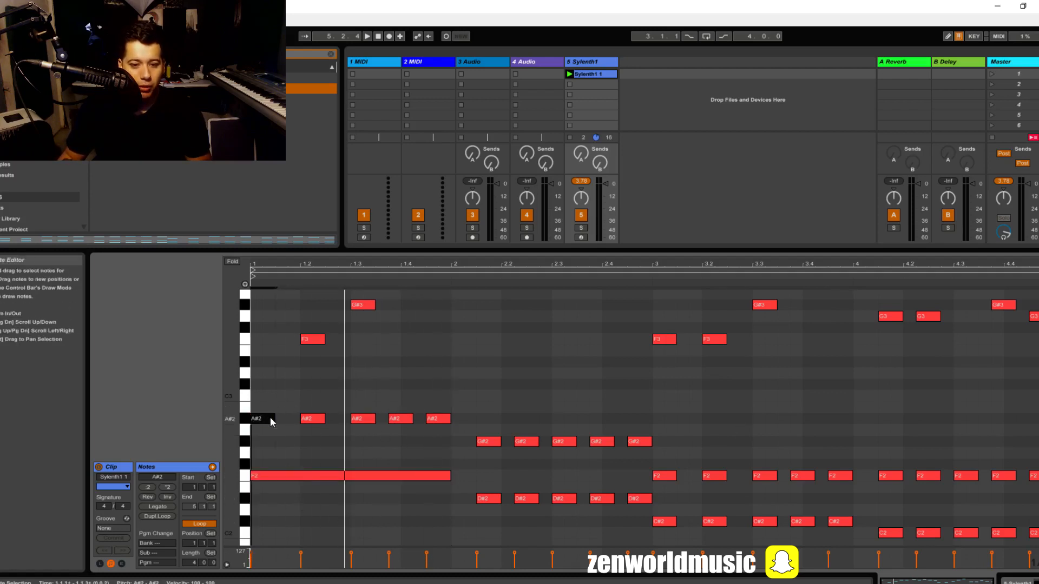
pyautogui.moveTo(273, 419); pyautogui.dragTo(450, 422)
# Stretch the D#2 and G#2 chord notes across the whole of bar 2 and play the clip
pyautogui.scroll(-3, 470, 432)
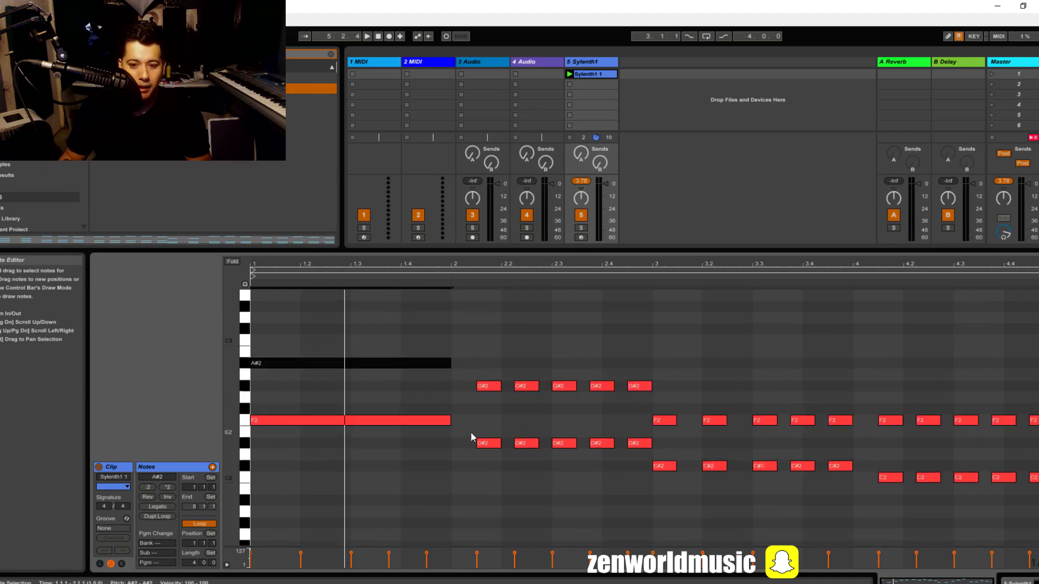
pyautogui.moveTo(481, 496); pyautogui.dragTo(486, 351)
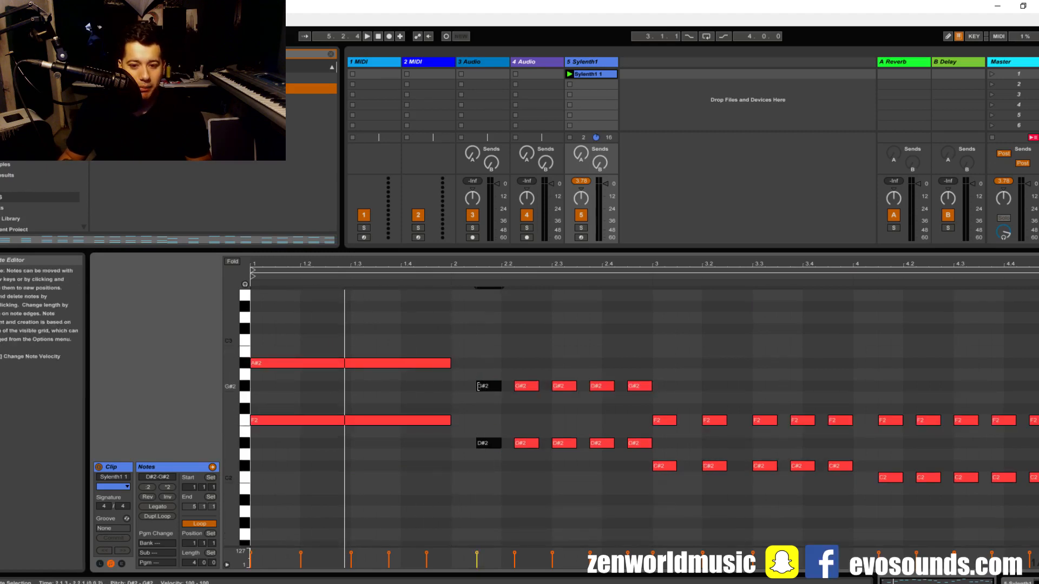
pyautogui.moveTo(476, 387); pyautogui.dragTo(651, 393)
pyautogui.press('space')
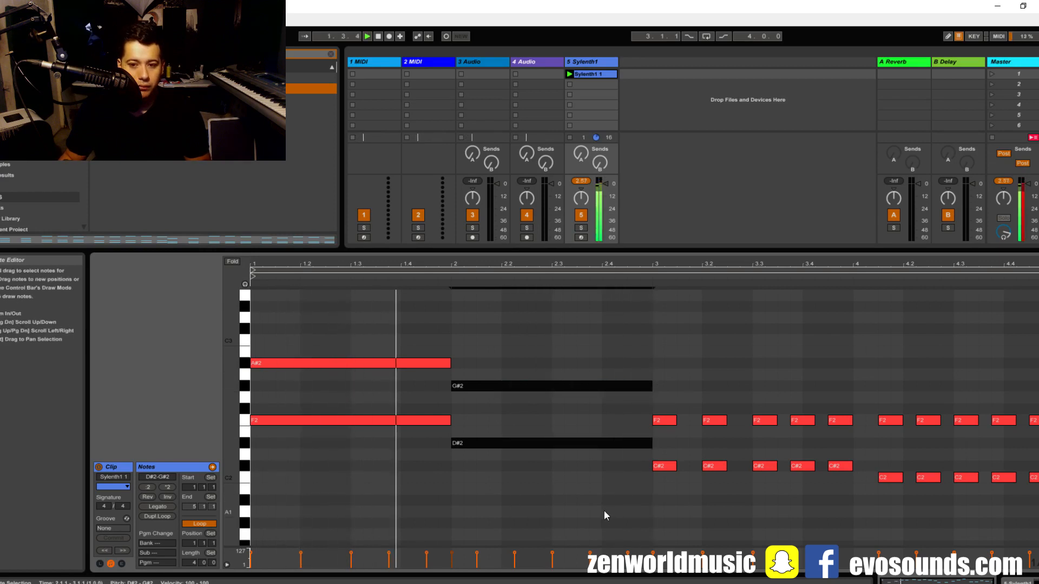
# Duplicate the bar 2 chord into bar 3 and move its notes to C#2 and F2
pyautogui.hotkey('ctrl', 'd')
pyautogui.moveTo(682, 444); pyautogui.dragTo(680, 463)
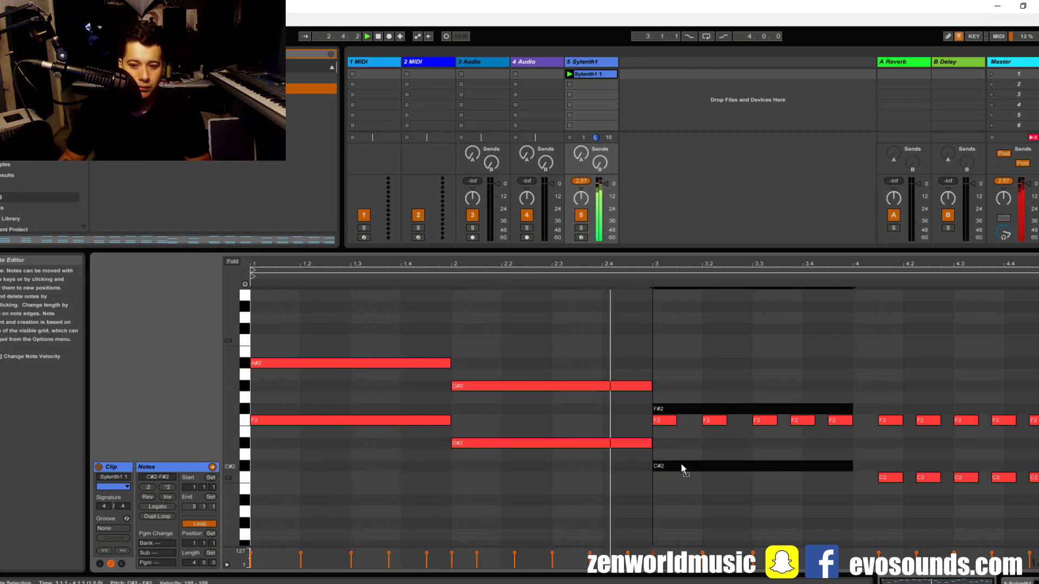
pyautogui.click(672, 407)
pyautogui.press('Down')
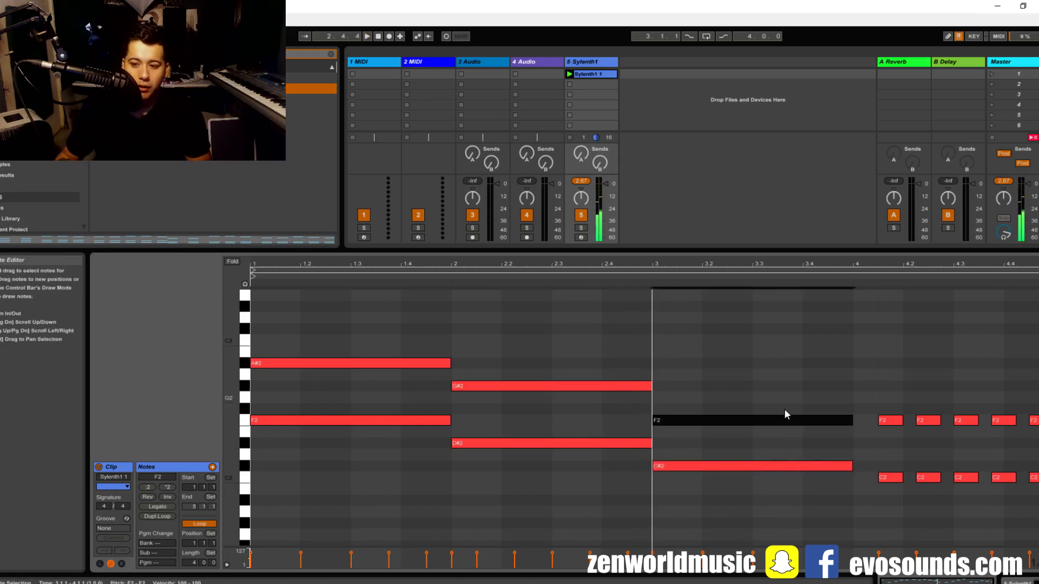
pyautogui.click(823, 395)
# Stretch the first C2 and F2 chord notes of bar 4 to fill the whole bar, auditioning the chords
pyautogui.click(890, 477)
pyautogui.moveTo(903, 477); pyautogui.dragTo(1001, 485)
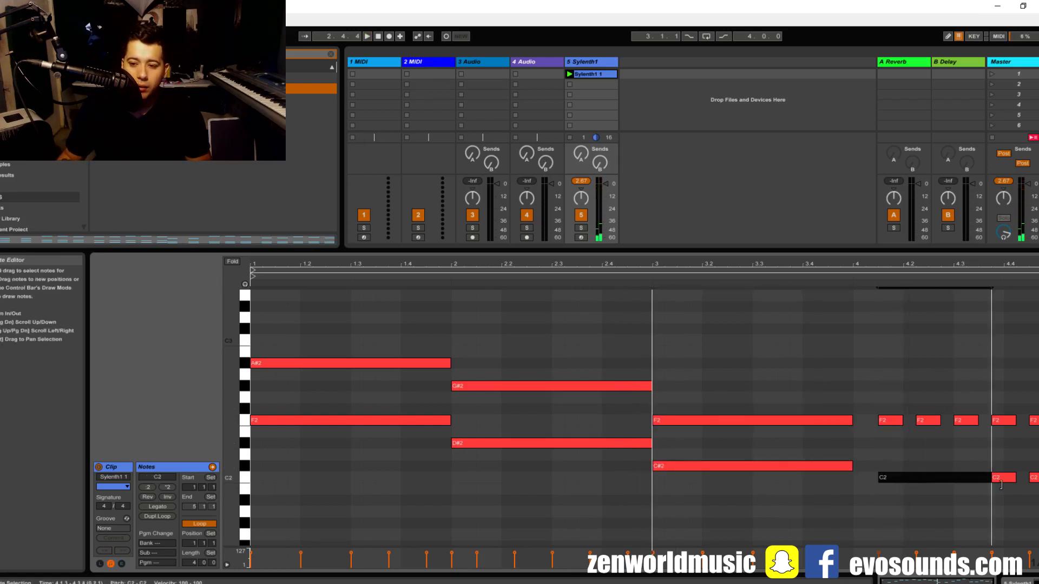
pyautogui.moveTo(902, 421); pyautogui.dragTo(1036, 422)
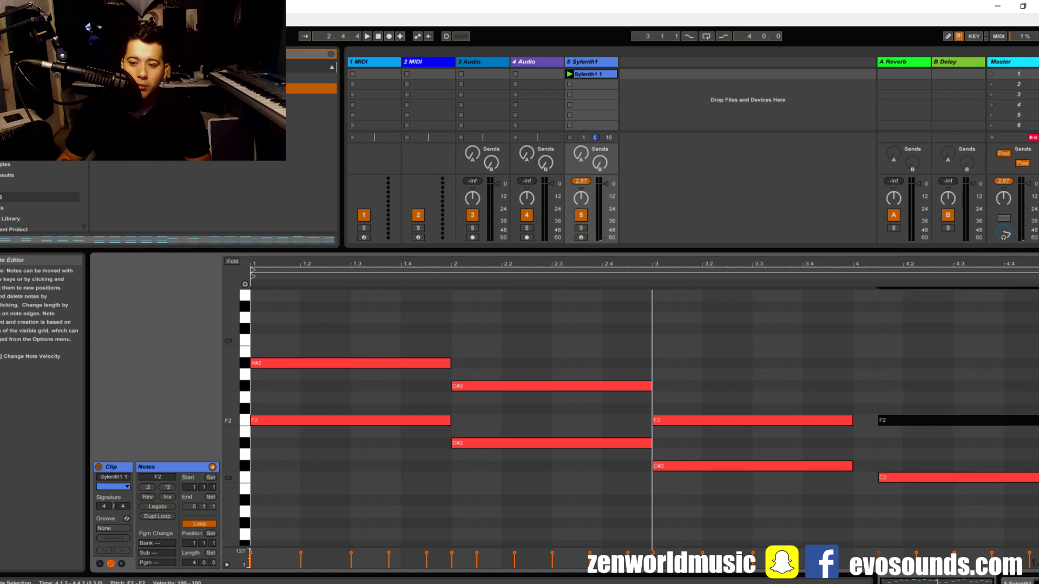
pyautogui.press('space')
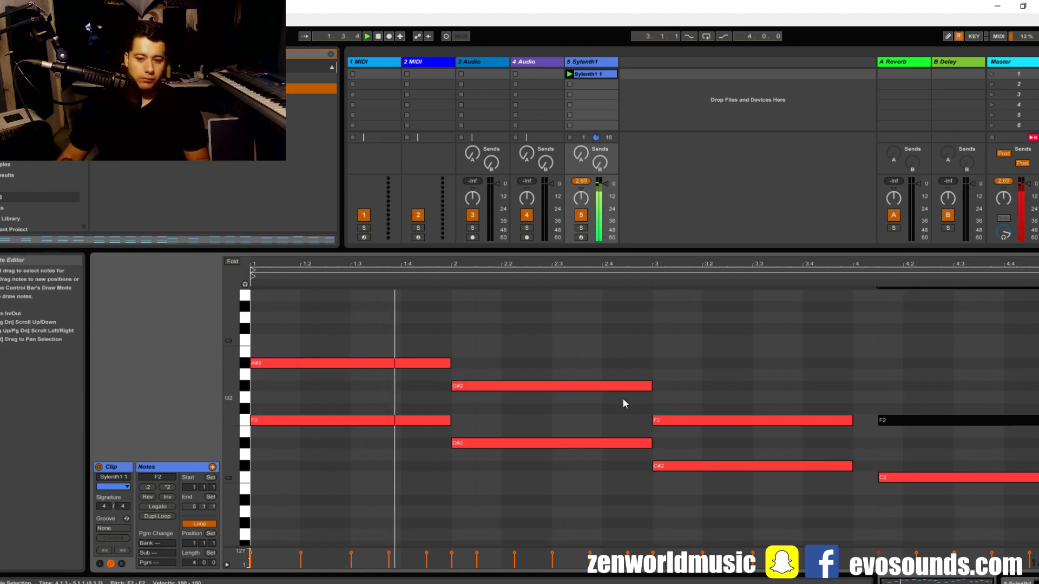
pyautogui.click(728, 343)
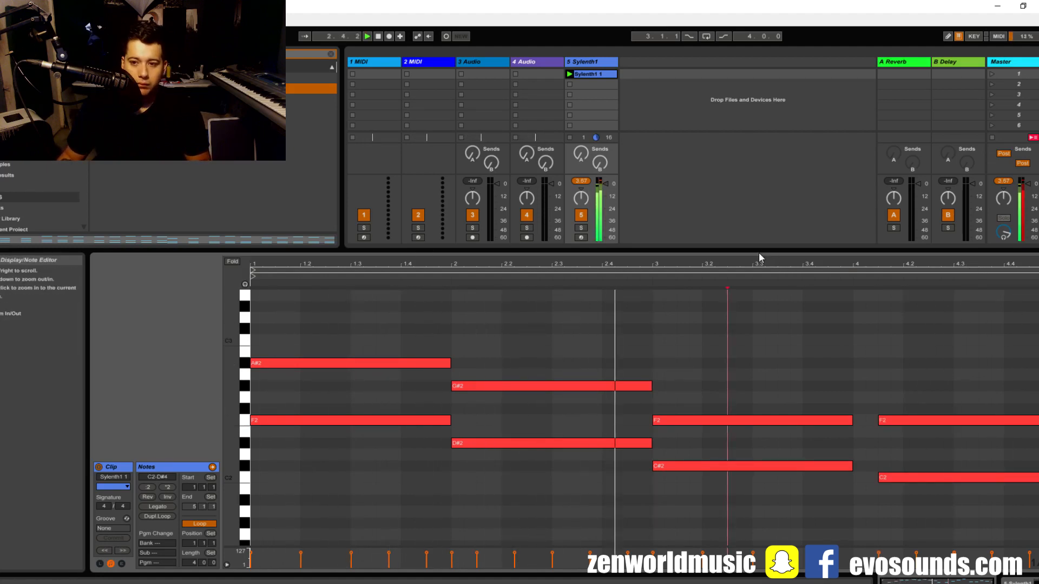
pyautogui.moveTo(869, 393); pyautogui.dragTo(881, 483)
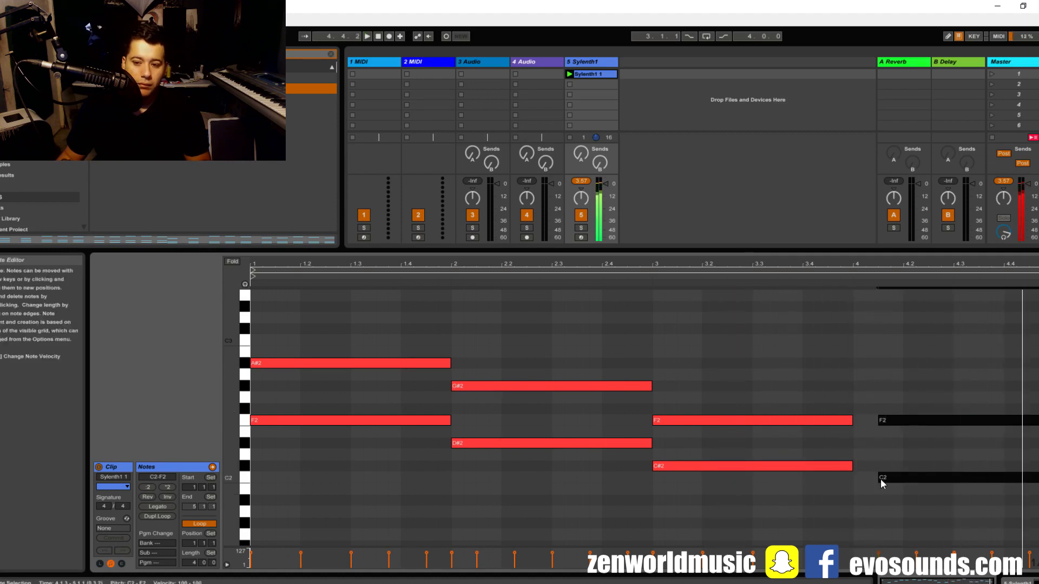
pyautogui.moveTo(878, 479); pyautogui.dragTo(853, 481)
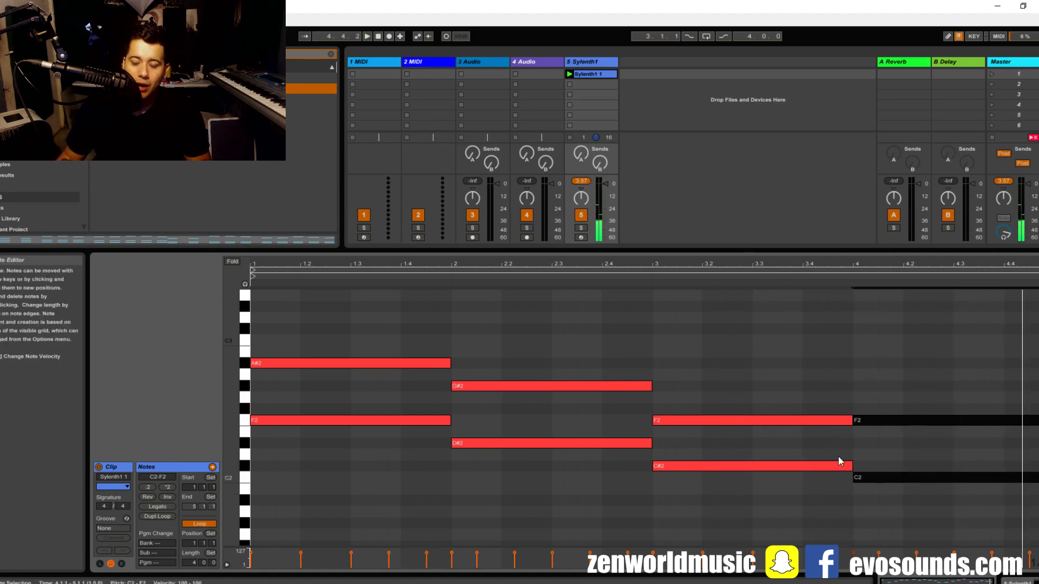
# Delete the two empty MIDI tracks and two empty audio tracks, and duplicate the Sylenth1 track twice
pyautogui.click(626, 88)
pyautogui.click(373, 59)
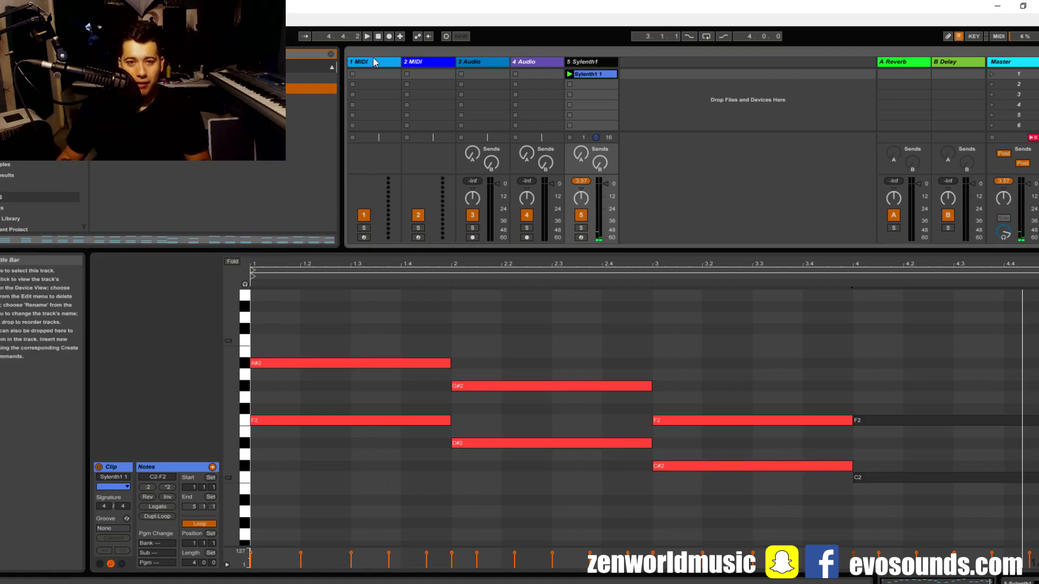
pyautogui.press('Delete')
pyautogui.press('Delete')
pyautogui.press('Delete')
pyautogui.press('Delete')
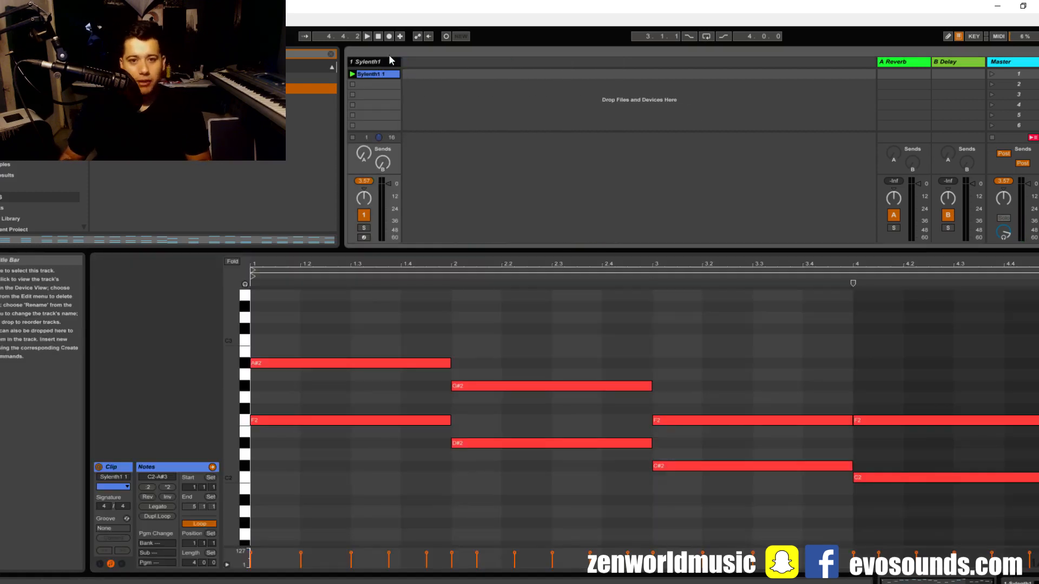
pyautogui.hotkey('ctrl', 'd')
pyautogui.hotkey('ctrl', 'd')
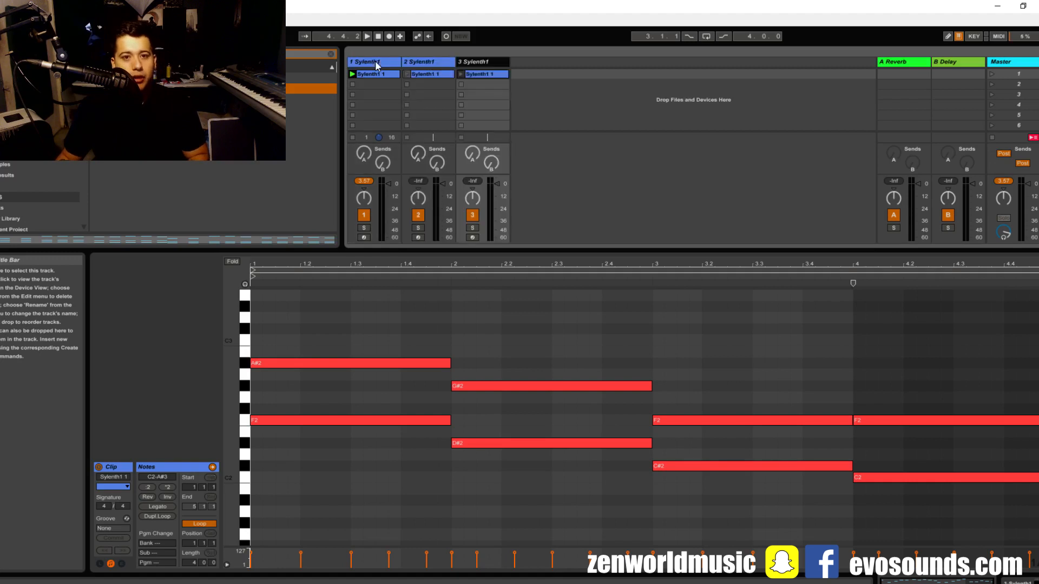
# Delete all the long chord notes from the first Sylenth1 track's clip, keeping only the top melody
pyautogui.click(378, 66)
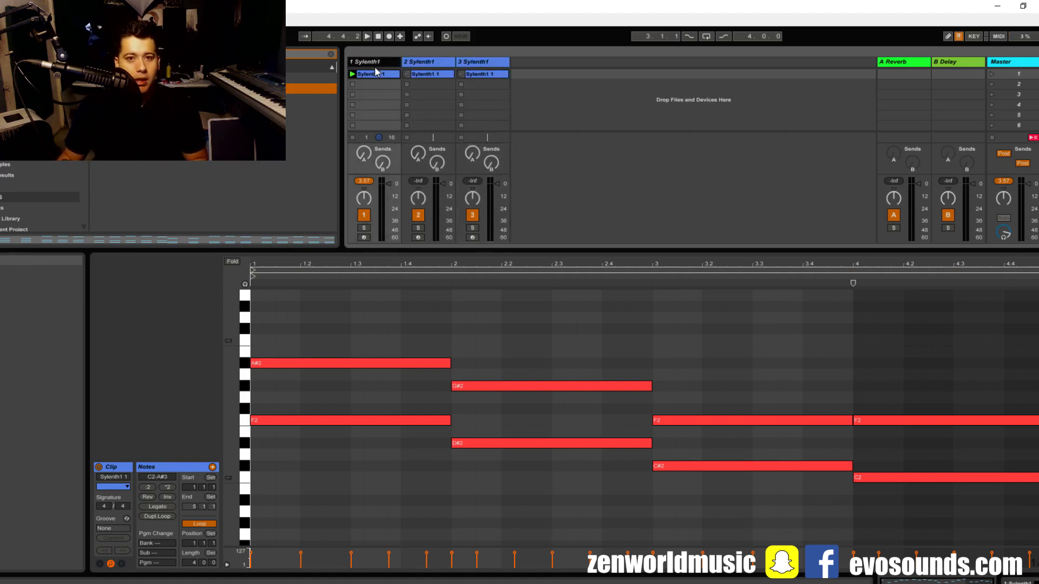
pyautogui.moveTo(232, 421); pyautogui.dragTo(220, 448)
pyautogui.scroll(2, 290, 516)
pyautogui.scroll(-4, 377, 315)
pyautogui.scroll(5, 375, 362)
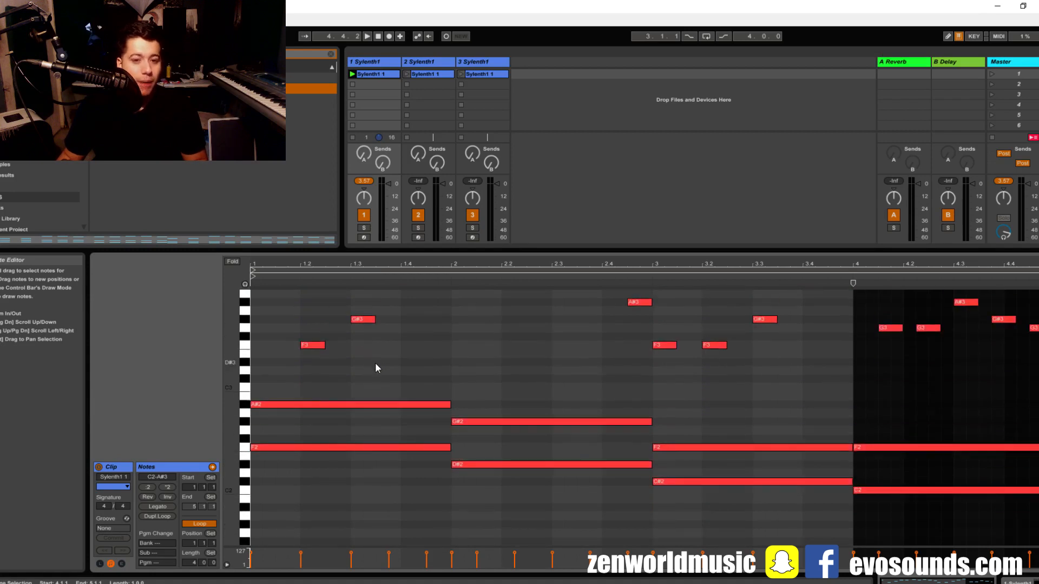
pyautogui.moveTo(347, 533); pyautogui.dragTo(1011, 411)
pyautogui.press('Delete')
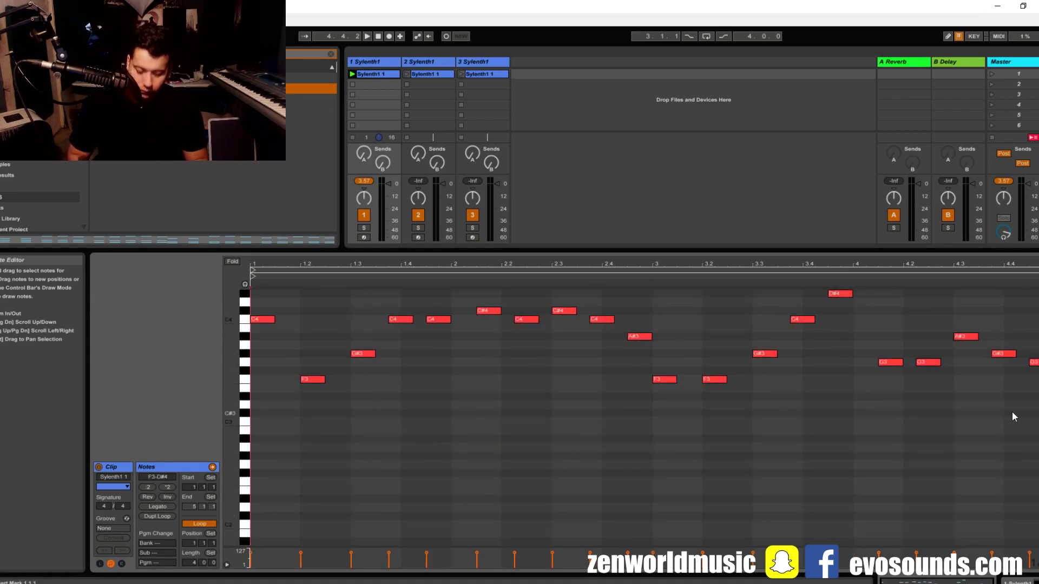
# Play the melody, solo the first Sylenth1 track and open its synth window
pyautogui.press('space')
pyautogui.click(364, 228)
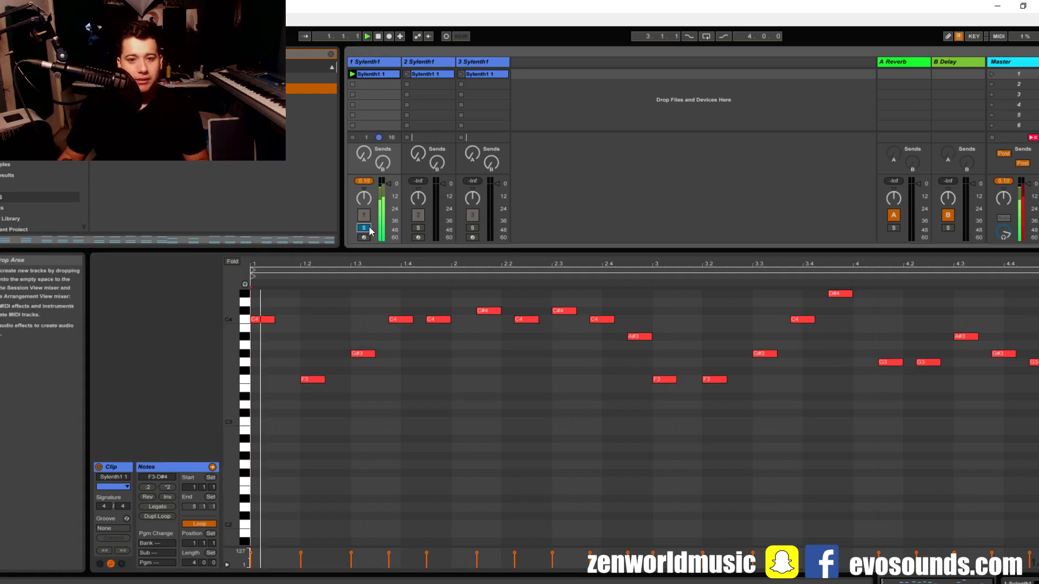
pyautogui.doubleClick(375, 62)
pyautogui.click(123, 467)
# Try the presets LD Trance and Big Room Break, LD Percussive Dropz and LD Orchestral Stabs on the melody
pyautogui.click(552, 213)
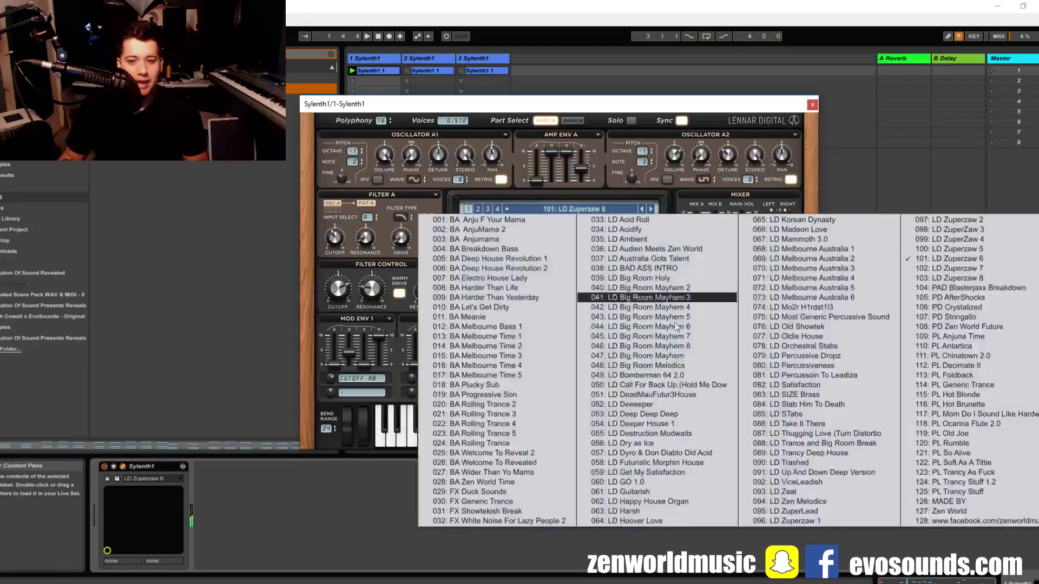
pyautogui.click(838, 436)
pyautogui.click(651, 209)
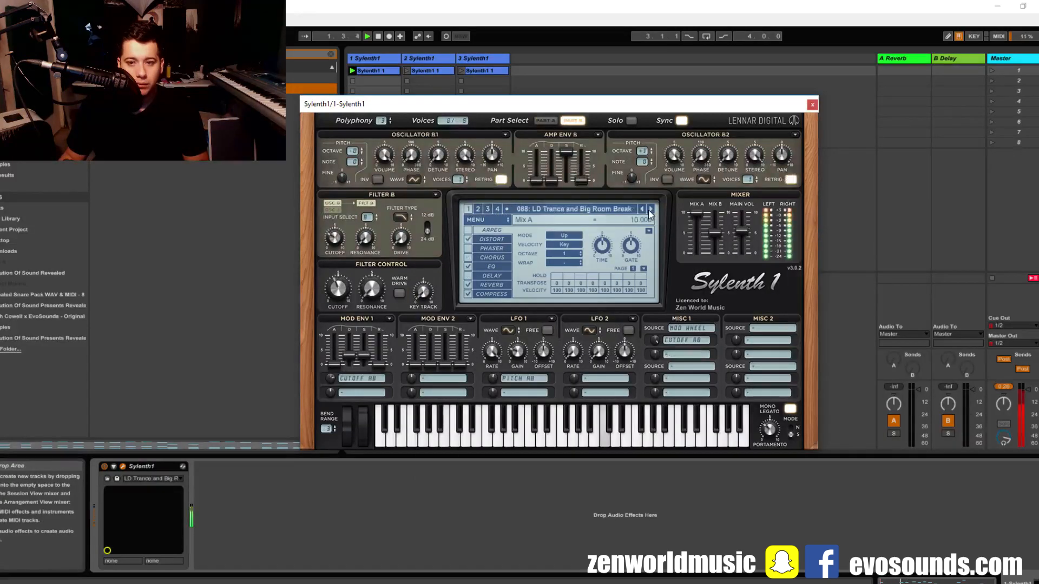
pyautogui.click(622, 211)
pyautogui.click(798, 358)
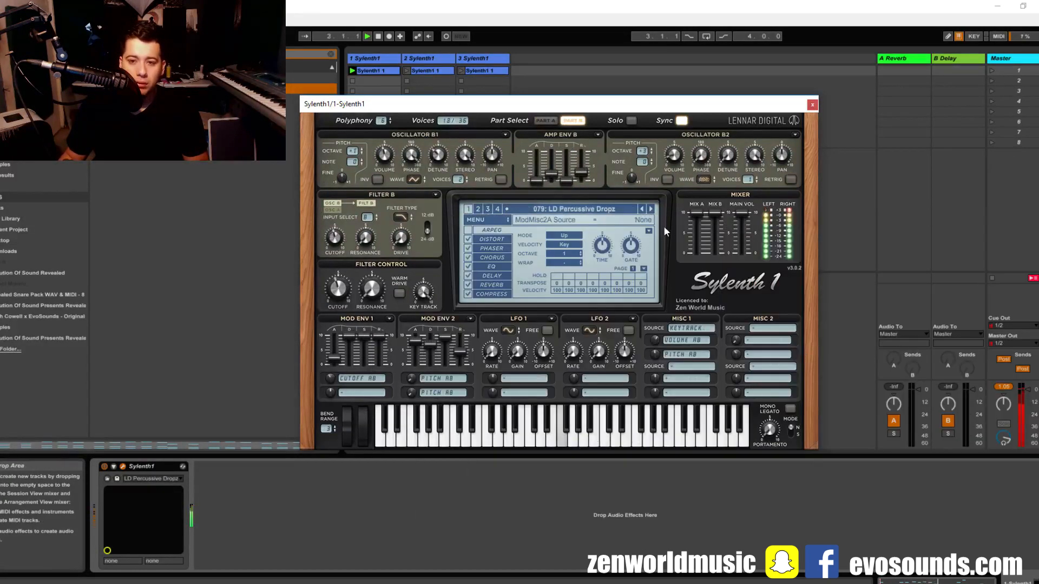
pyautogui.click(643, 209)
# Try the presets LD Korean Dynasty and LD Mammoth 3.0 on the melody
pyautogui.click(622, 210)
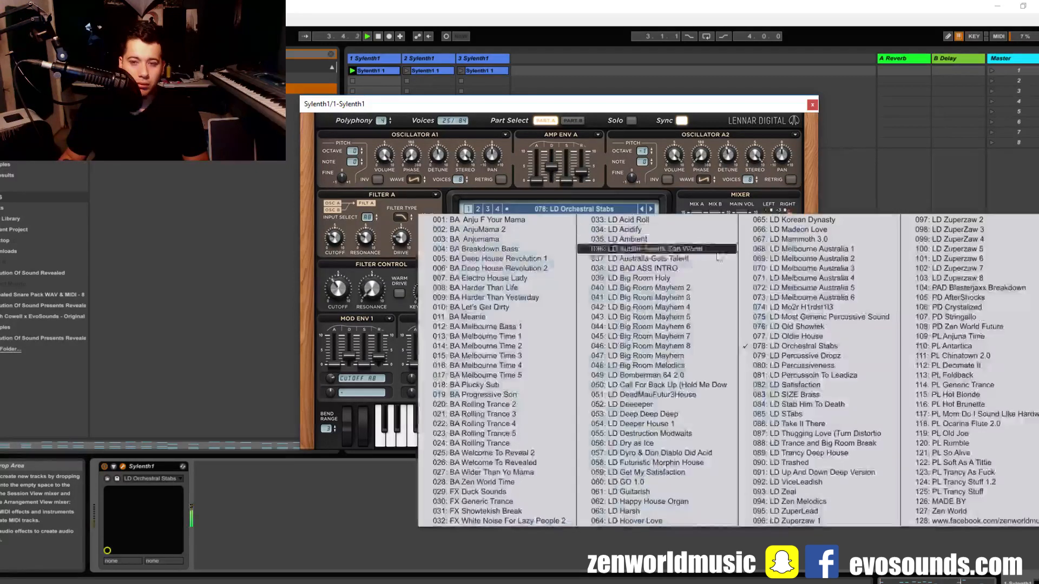
pyautogui.click(791, 238)
pyautogui.click(643, 209)
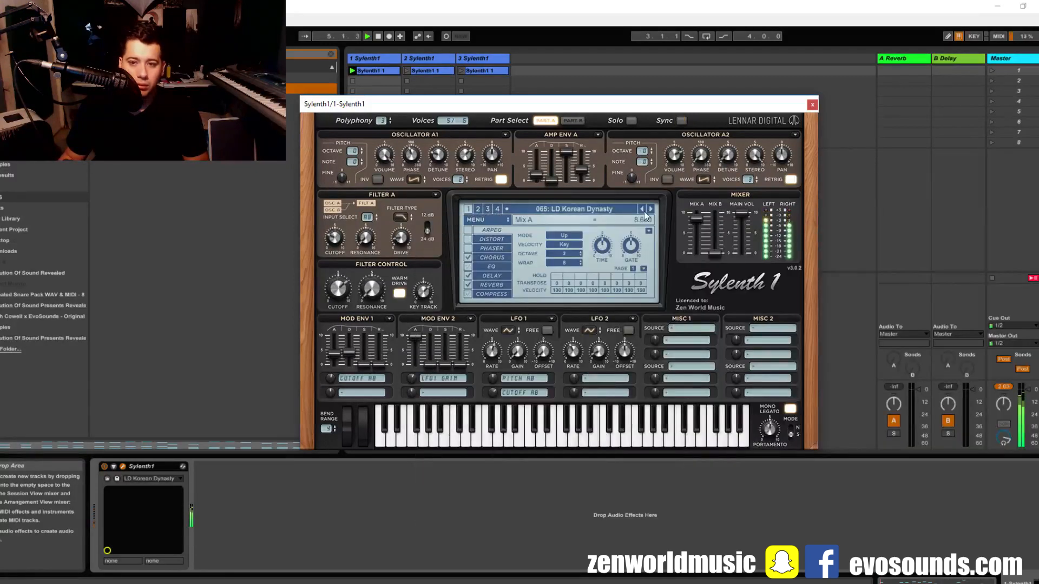
pyautogui.click(651, 209)
pyautogui.click(651, 209)
# Try the presets LD Audien Meets Zen World, LD Ambient and LD Acidify on the melody
pyautogui.click(614, 210)
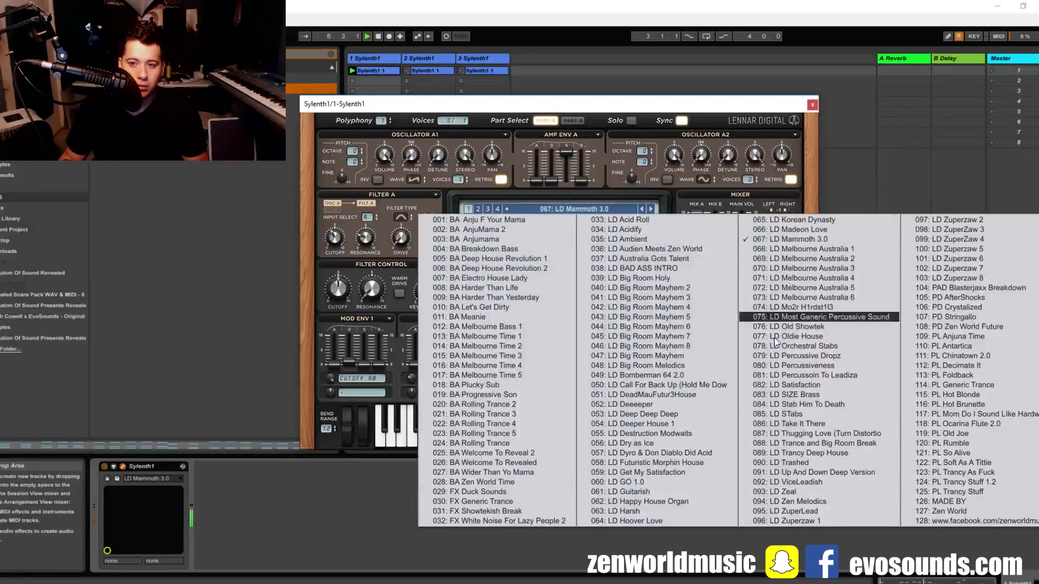
pyautogui.click(688, 259)
pyautogui.click(642, 209)
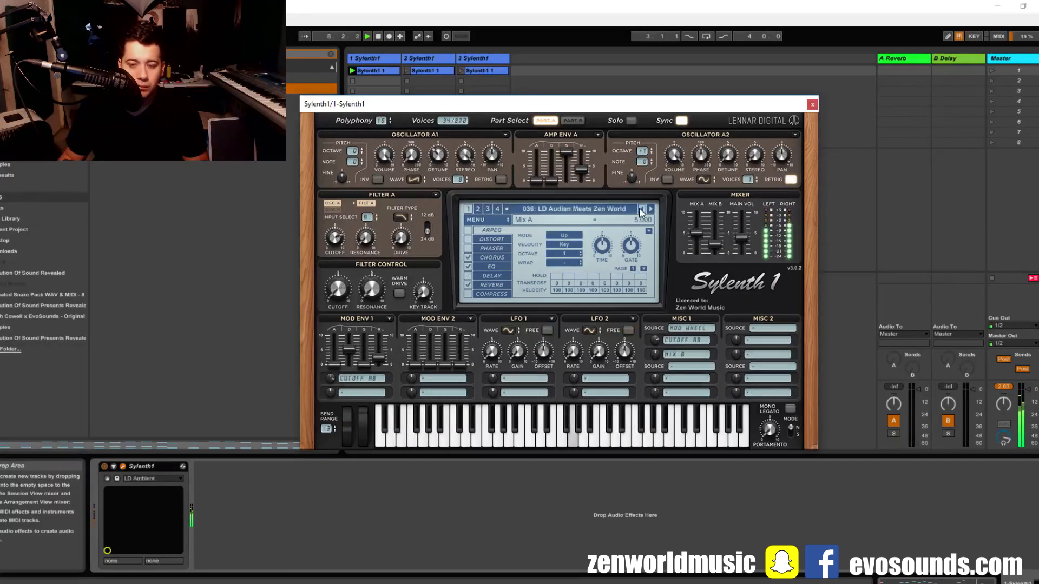
pyautogui.click(642, 209)
pyautogui.click(642, 210)
# Load the preset LD ZuperLead for the melody on the first track and close its synth window
pyautogui.click(631, 210)
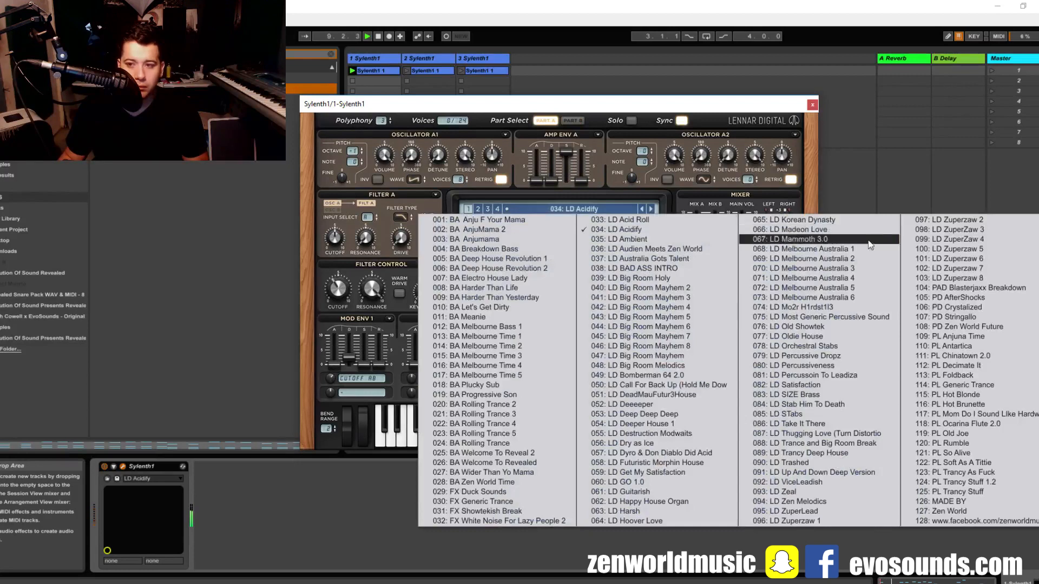
pyautogui.click(816, 521)
pyautogui.click(643, 210)
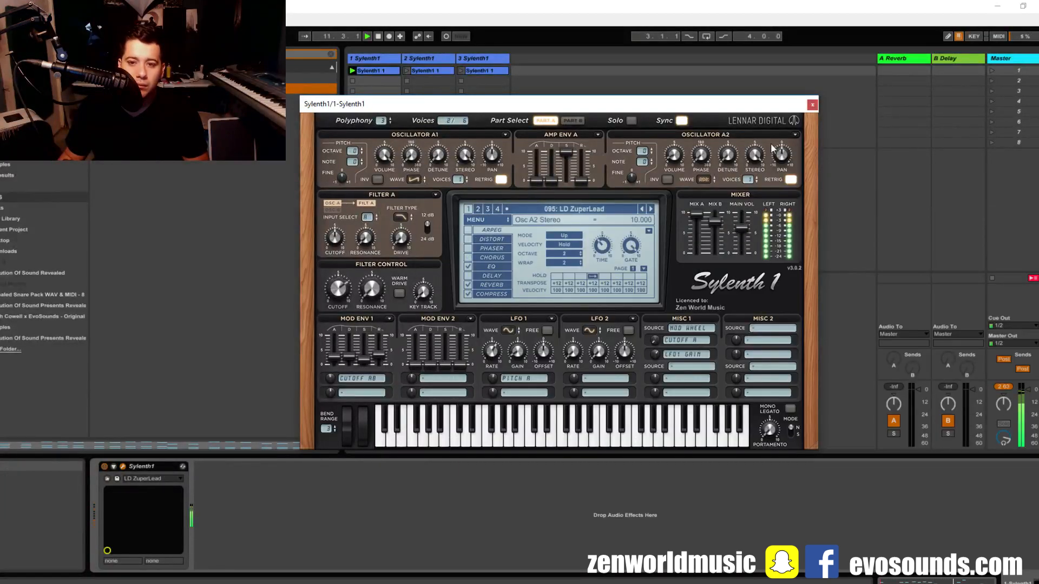
pyautogui.click(812, 104)
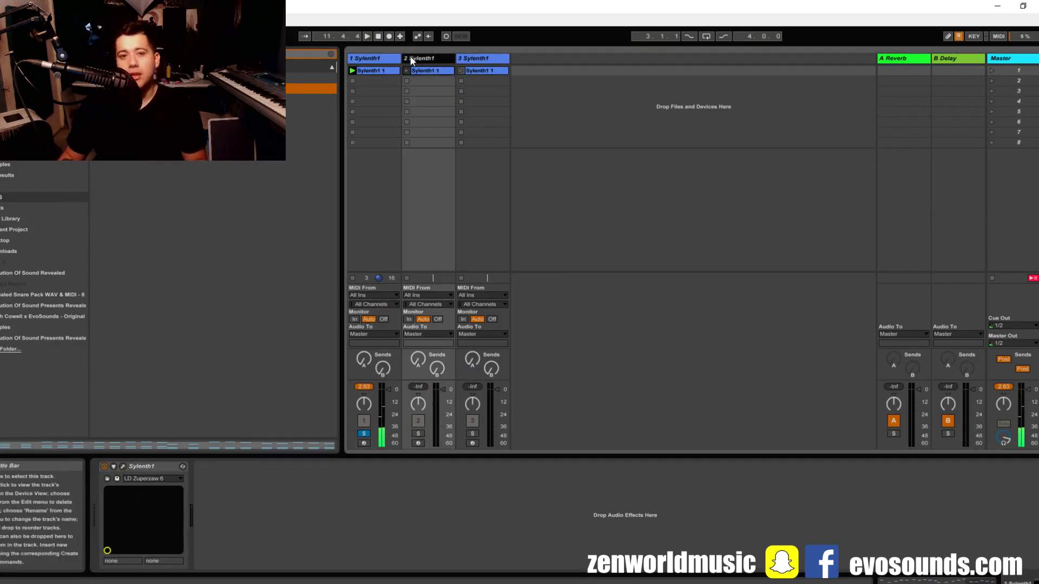
# In the second Sylenth1 track's clip, delete the lower long note of each bar, keeping the upper A#2, G#2, F2 and F2
pyautogui.doubleClick(437, 70)
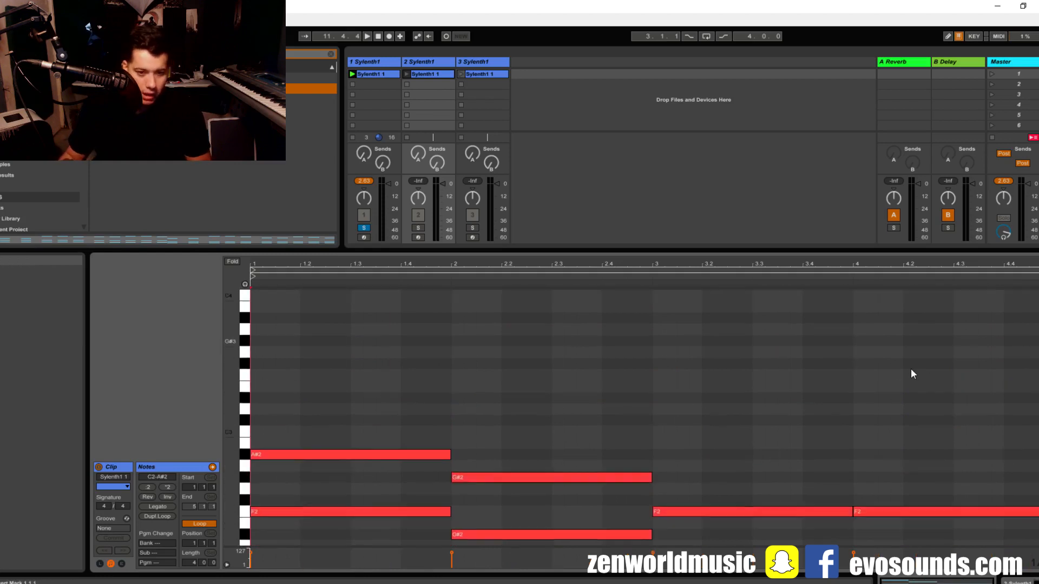
pyautogui.scroll(-2, 492, 477)
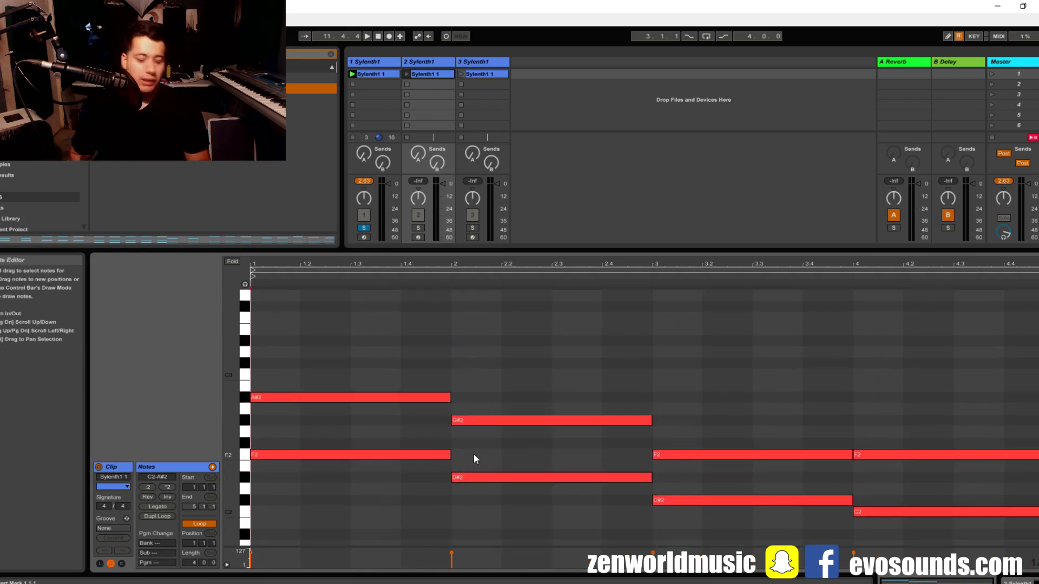
pyautogui.click(374, 457)
pyautogui.moveTo(345, 439); pyautogui.dragTo(661, 417)
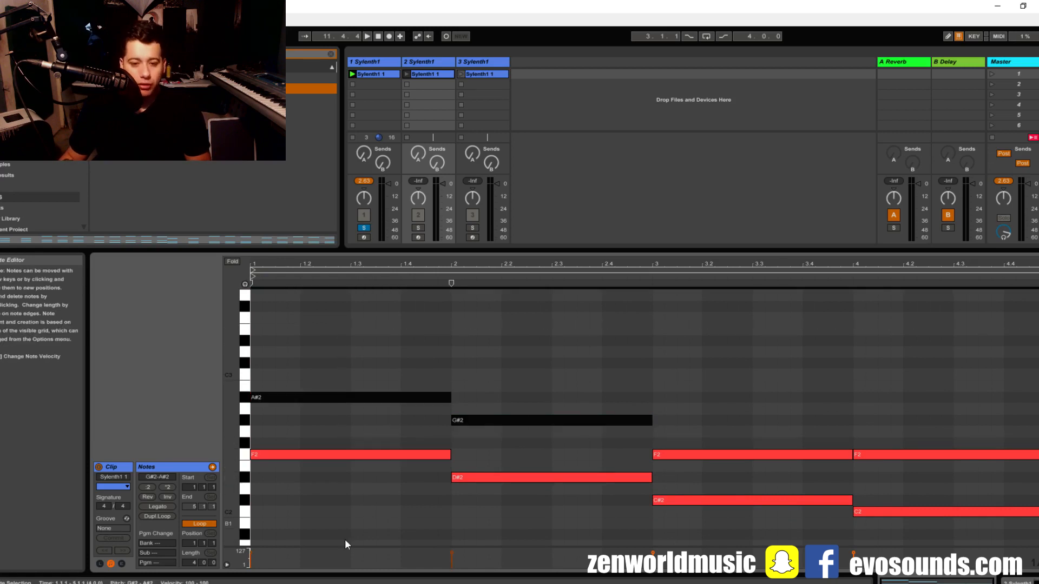
pyautogui.moveTo(349, 528)
pyautogui.mouseDown()
pyautogui.moveTo(764, 427)
pyautogui.moveTo(962, 513)
pyautogui.mouseUp()
pyautogui.moveTo(526, 550)
pyautogui.mouseDown()
pyautogui.moveTo(644, 514)
pyautogui.moveTo(1038, 512)
pyautogui.mouseUp()
pyautogui.moveTo(479, 540); pyautogui.dragTo(1030, 479)
pyautogui.press('Delete')
pyautogui.moveTo(472, 466); pyautogui.dragTo(379, 443)
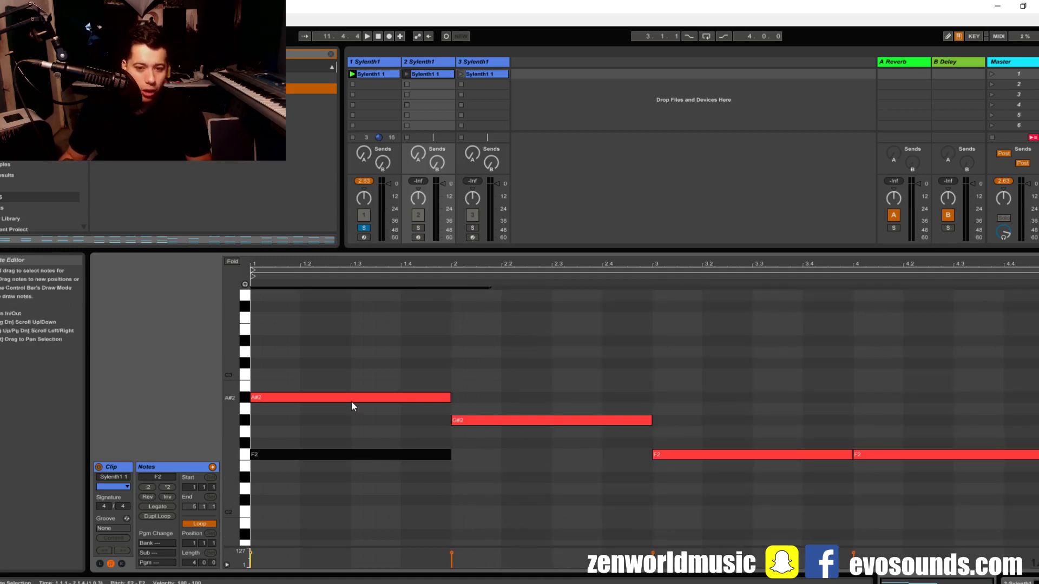
pyautogui.press('Delete')
# Transpose all the remaining long notes in the second track's clip up one octave
pyautogui.moveTo(326, 512); pyautogui.dragTo(641, 456)
pyautogui.hotkey('ctrl', 'a')
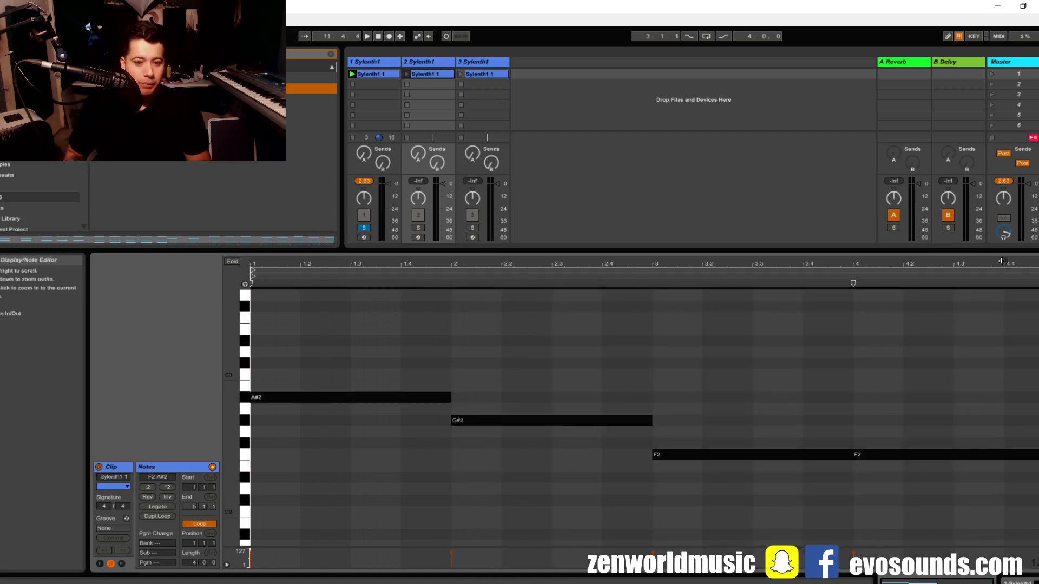
pyautogui.hotkey('shift', 'Up')
# Load the preset PAD Blasterjaxx Breakdown in the second track's Sylenth1 and close its window
pyautogui.doubleClick(432, 65)
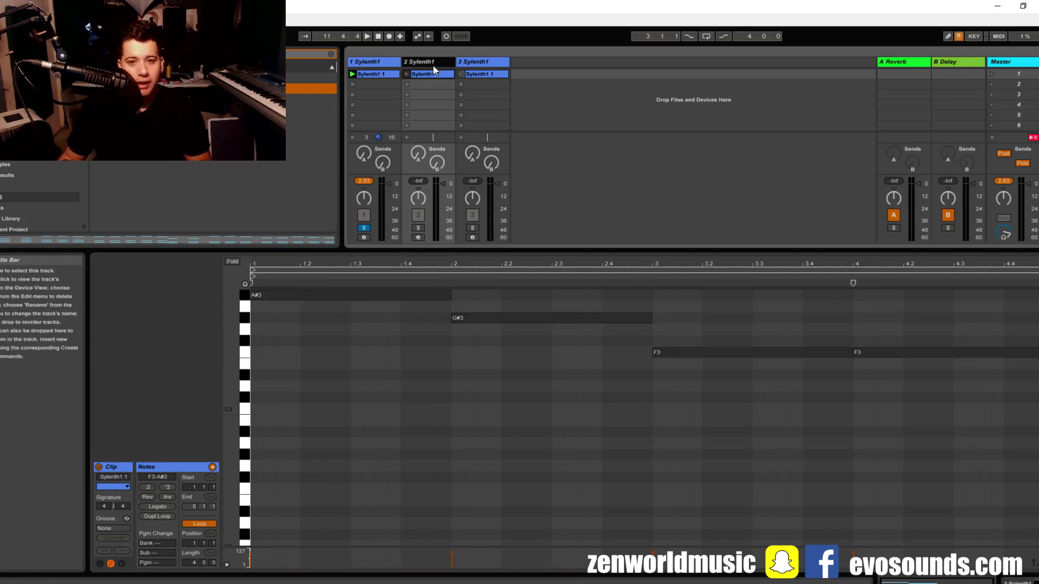
pyautogui.click(121, 468)
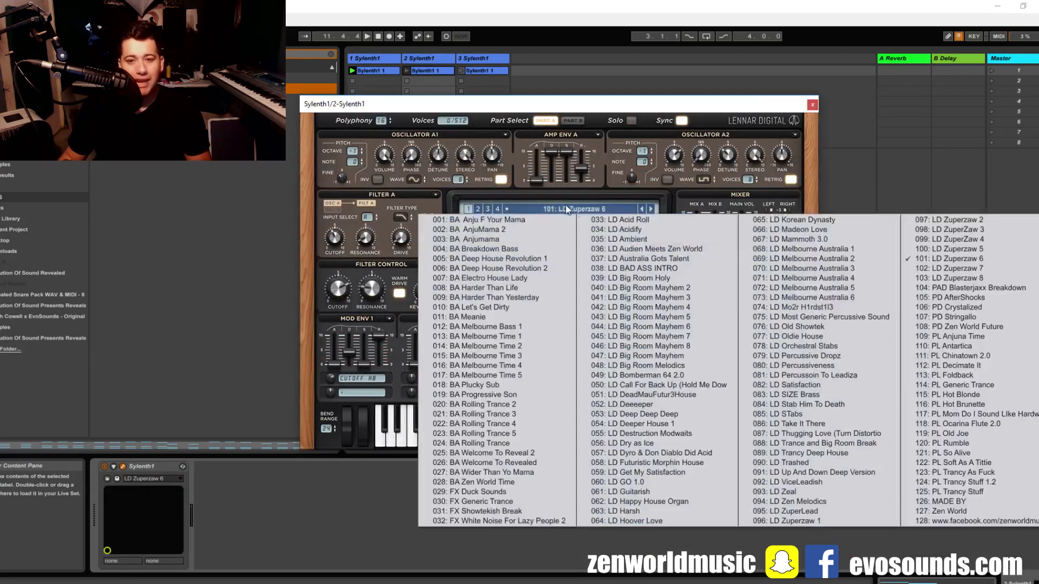
pyautogui.click(560, 207)
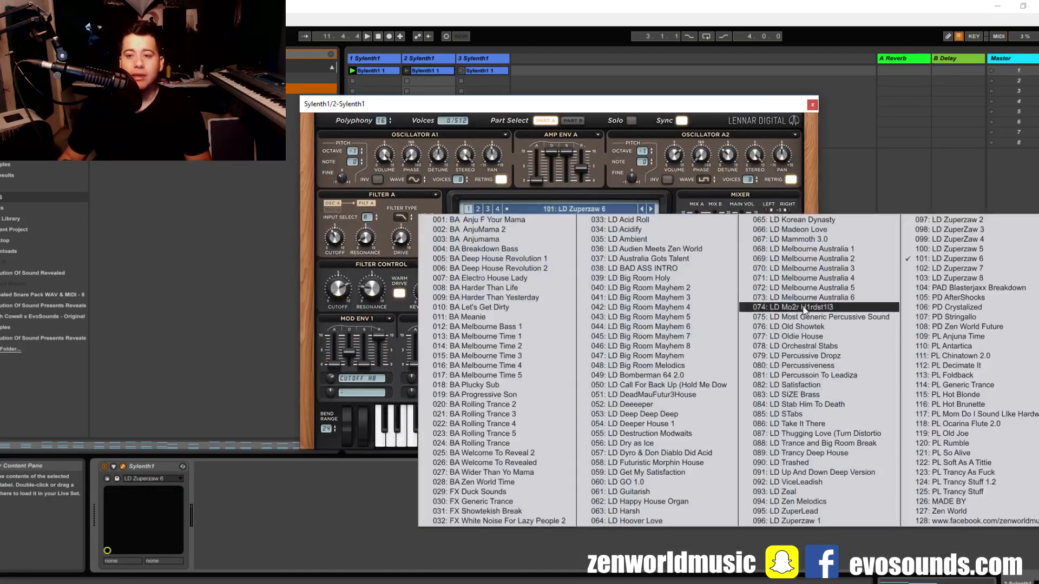
pyautogui.click(979, 288)
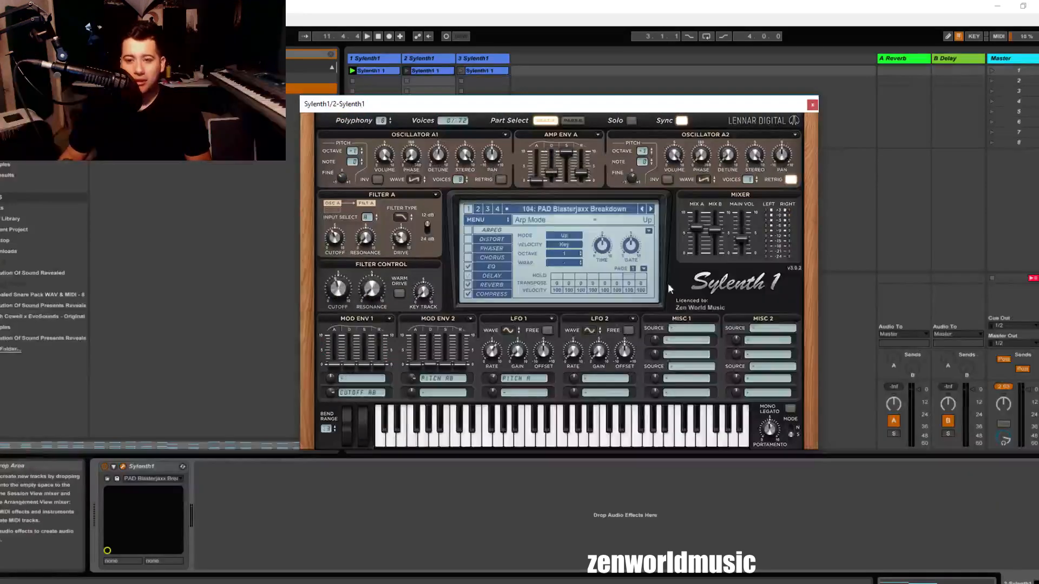
pyautogui.click(812, 106)
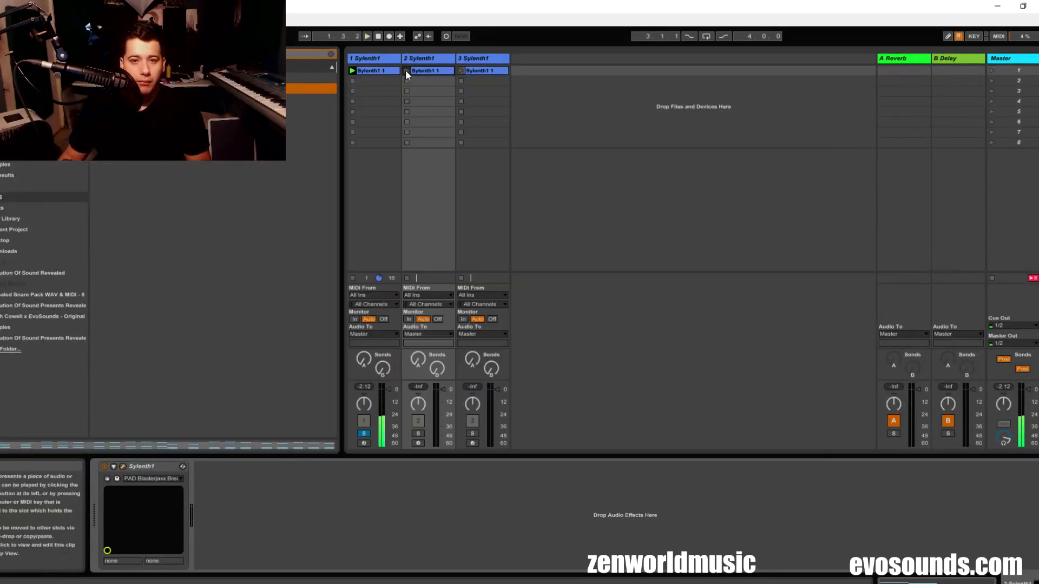
# Launch the second track's clip with the melody, transpose all its notes down one octave and stop playback
pyautogui.click(406, 71)
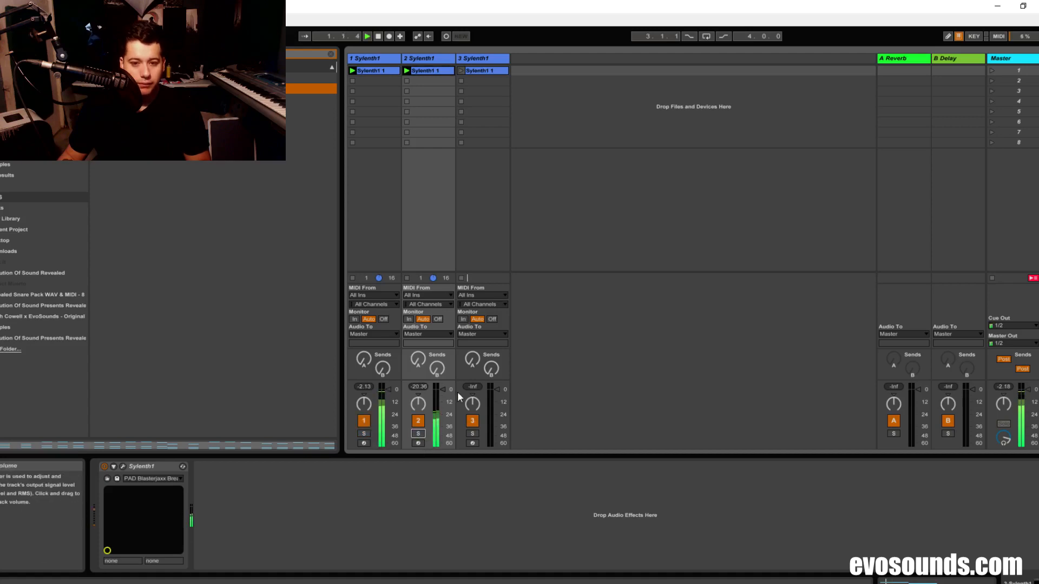
pyautogui.doubleClick(431, 72)
pyautogui.moveTo(377, 412); pyautogui.dragTo(1038, 291)
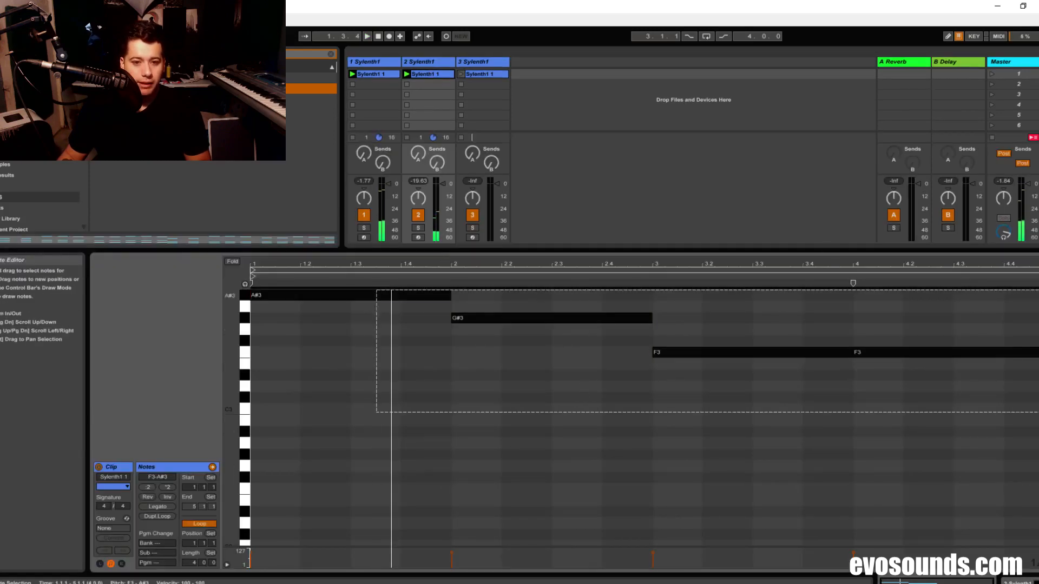
pyautogui.hotkey('shift', 'Down')
pyautogui.press('space')
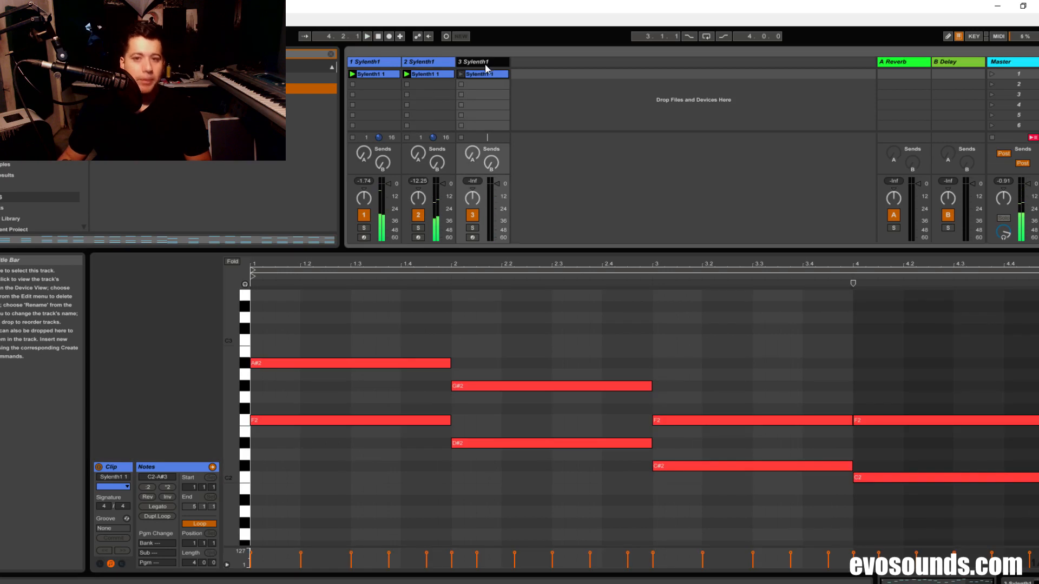
# In the third Sylenth1 track's clip, delete the upper long notes, keeping F2, D#2, C#2 and C2 as the bass line
pyautogui.moveTo(383, 406); pyautogui.dragTo(1035, 264)
pyautogui.press('Delete')
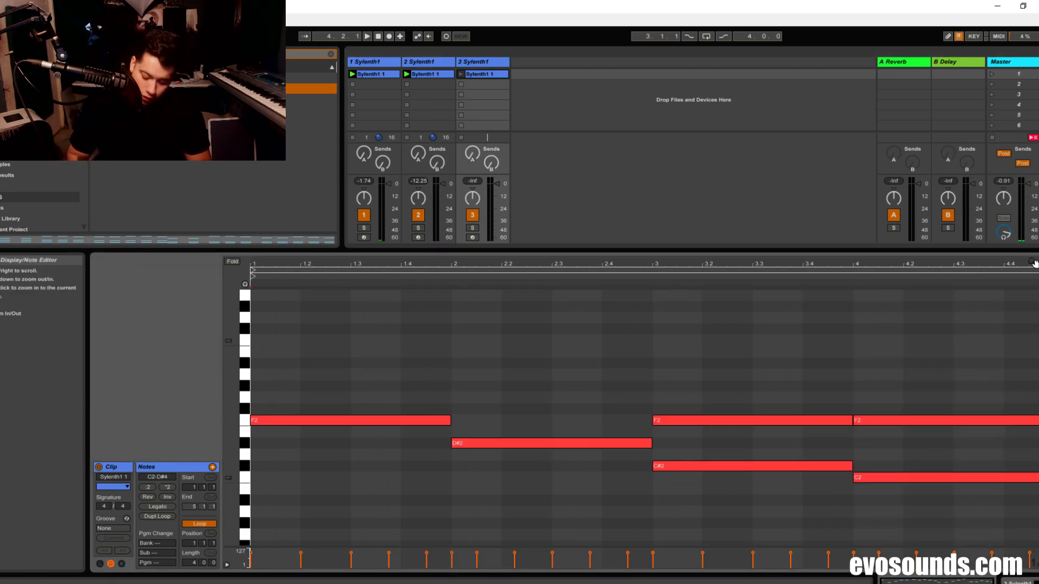
pyautogui.moveTo(770, 440); pyautogui.dragTo(992, 403)
pyautogui.press('Delete')
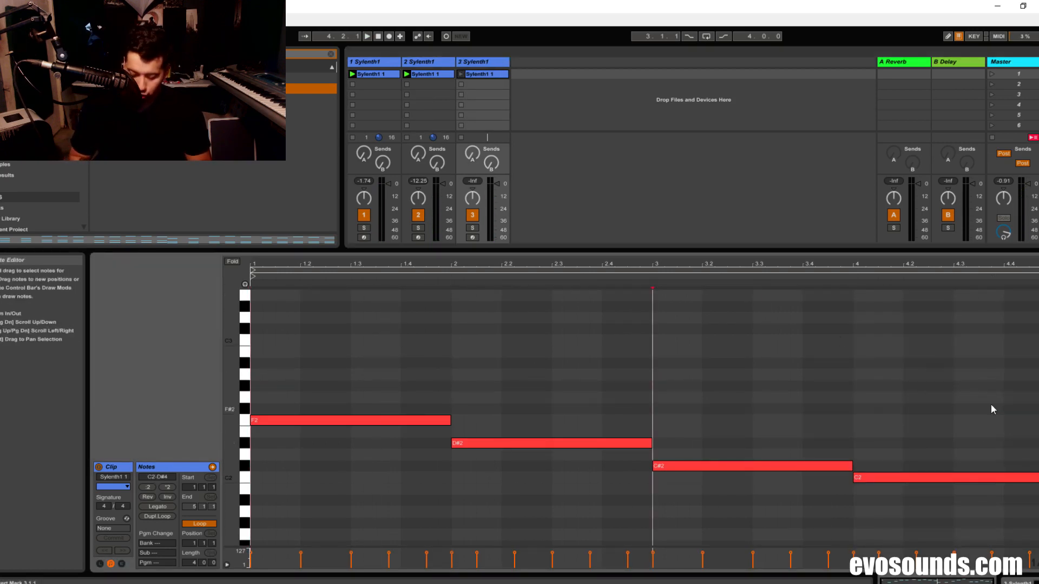
# Open the third track's Sylenth1 and load the preset PD Stringallo
pyautogui.doubleClick(478, 62)
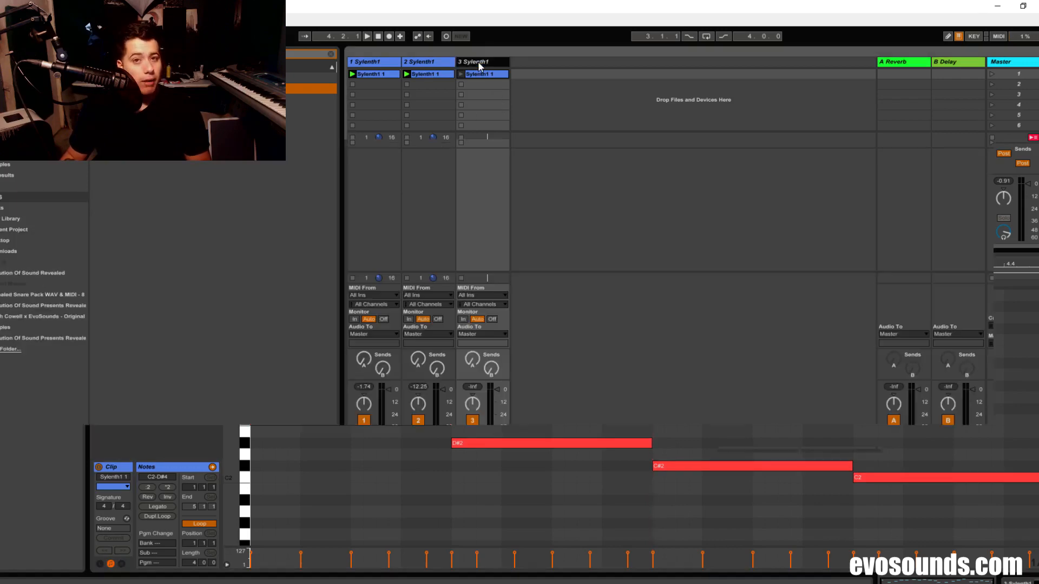
pyautogui.click(124, 467)
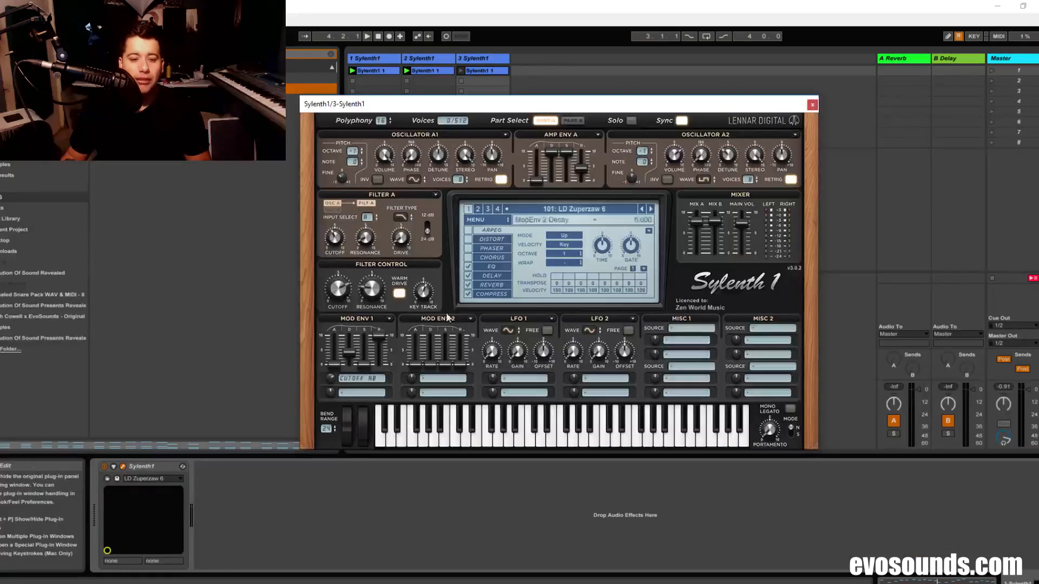
pyautogui.click(587, 209)
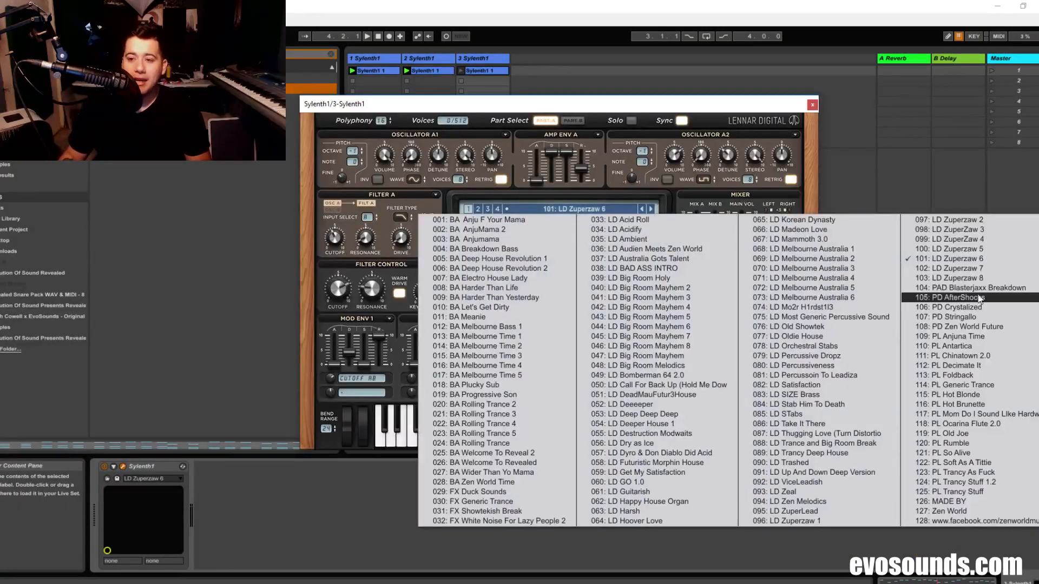
pyautogui.click(953, 318)
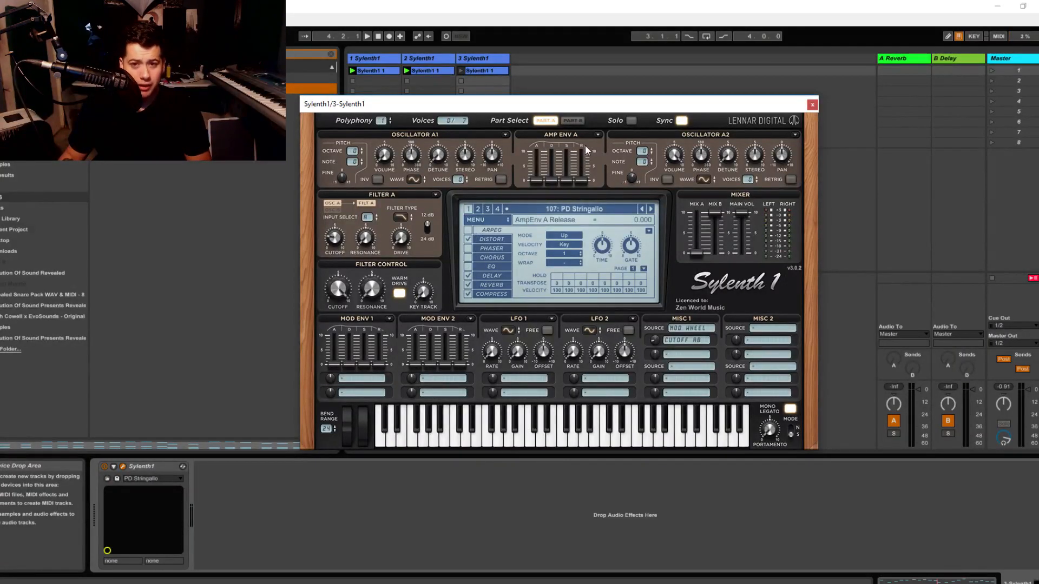
# Show part B of the third track's synth, launch that track's clip and move the synth window clear of the tracks
pyautogui.click(573, 121)
pyautogui.moveTo(622, 106); pyautogui.dragTo(609, 173)
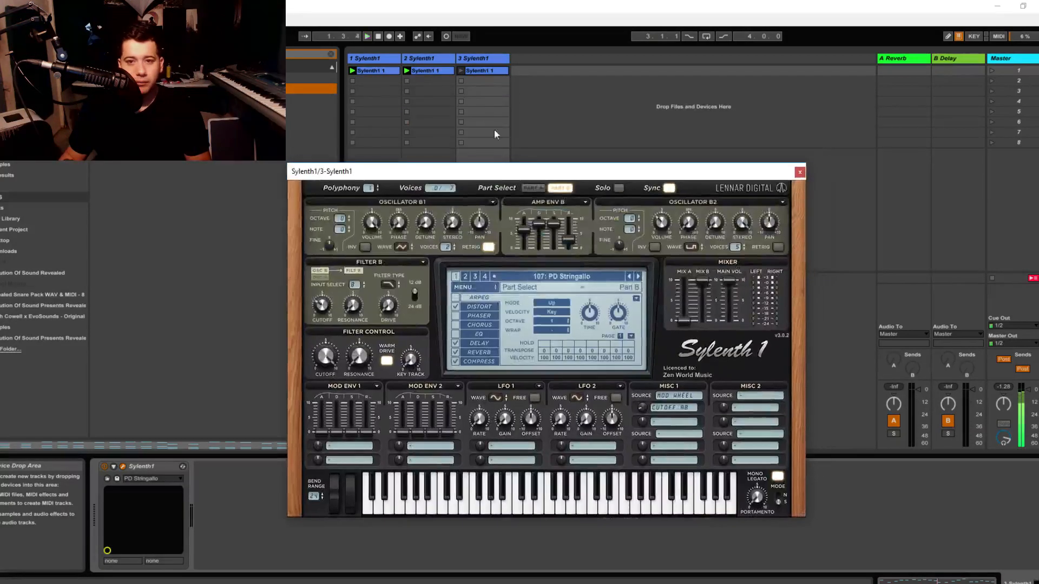
pyautogui.click(461, 71)
pyautogui.moveTo(528, 173); pyautogui.dragTo(935, 141)
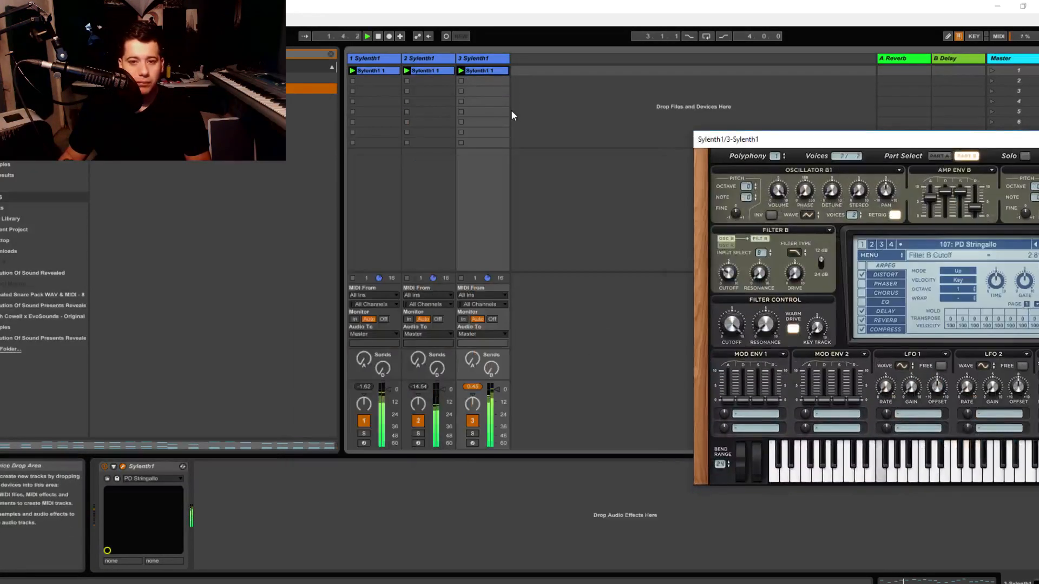
# Transpose the long bass notes in the third track's clip down two octaves
pyautogui.doubleClick(492, 72)
pyautogui.moveTo(373, 513); pyautogui.dragTo(1038, 64)
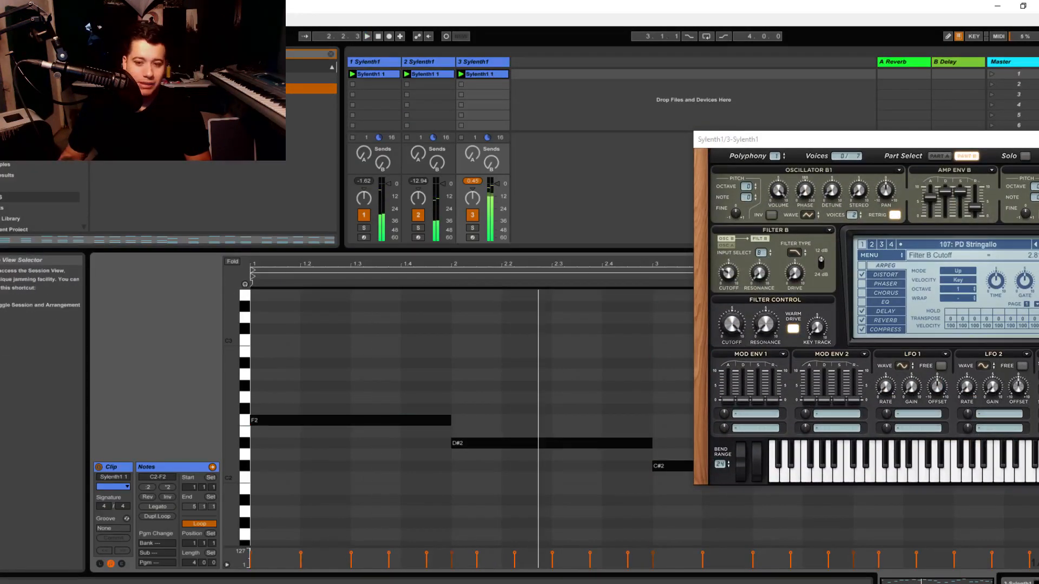
pyautogui.hotkey('shift', 'Down')
pyautogui.hotkey('shift', 'Down')
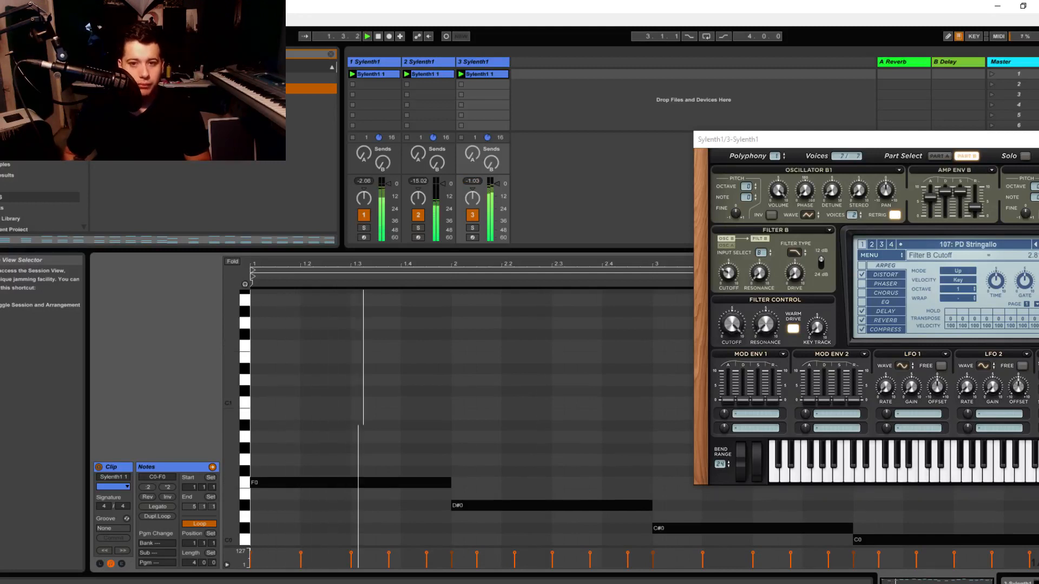
# Lower the third track's volume to about -13 dB and the first track's to about -11 dB, and stop playback
pyautogui.moveTo(497, 185); pyautogui.dragTo(498, 194)
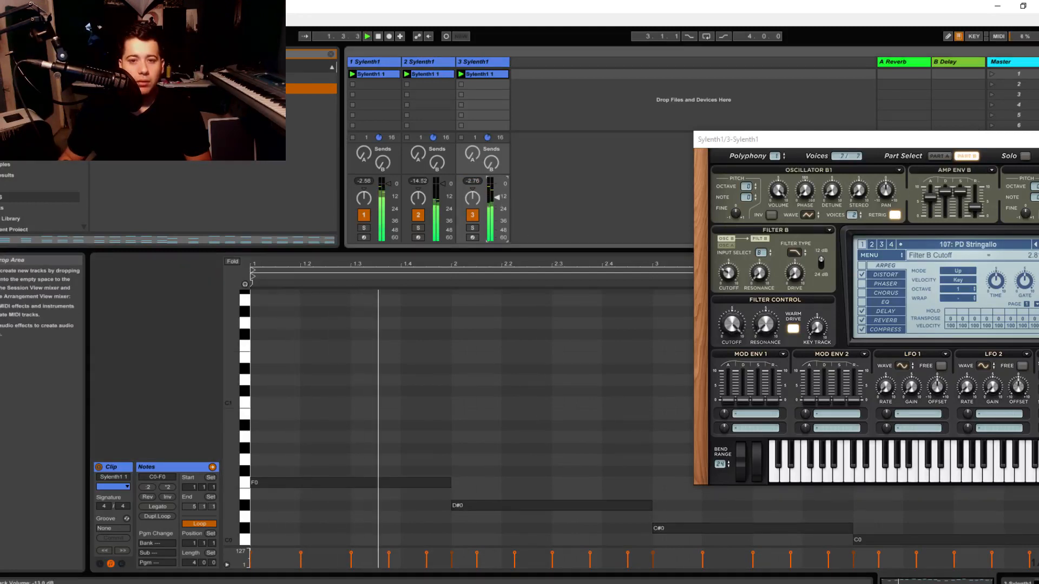
pyautogui.moveTo(388, 185); pyautogui.dragTo(388, 198)
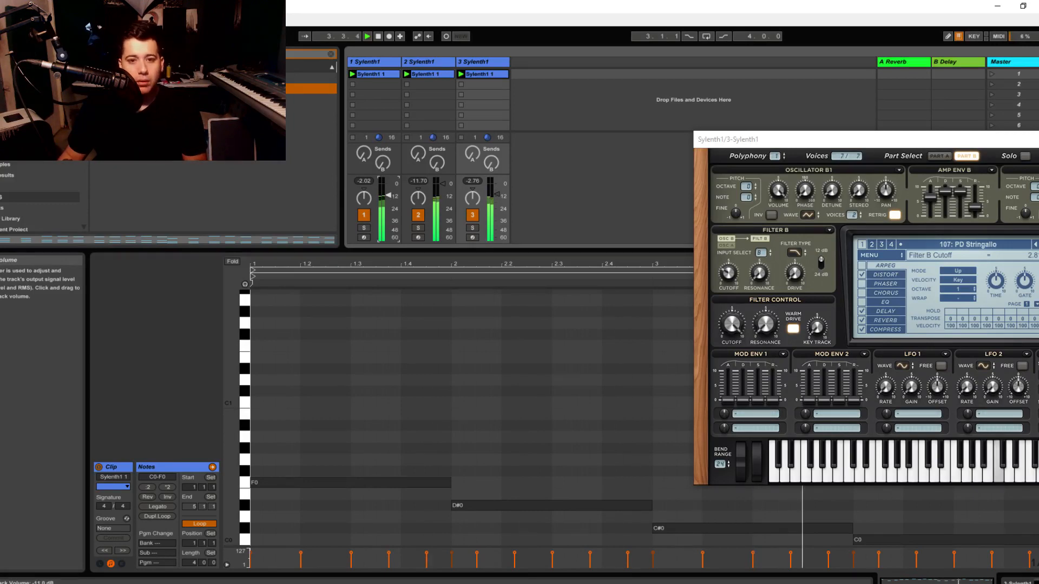
pyautogui.press('space')
# Close the third track's synth window and collapse the clip editor to enlarge the session tracks
pyautogui.moveTo(730, 139); pyautogui.dragTo(389, 205)
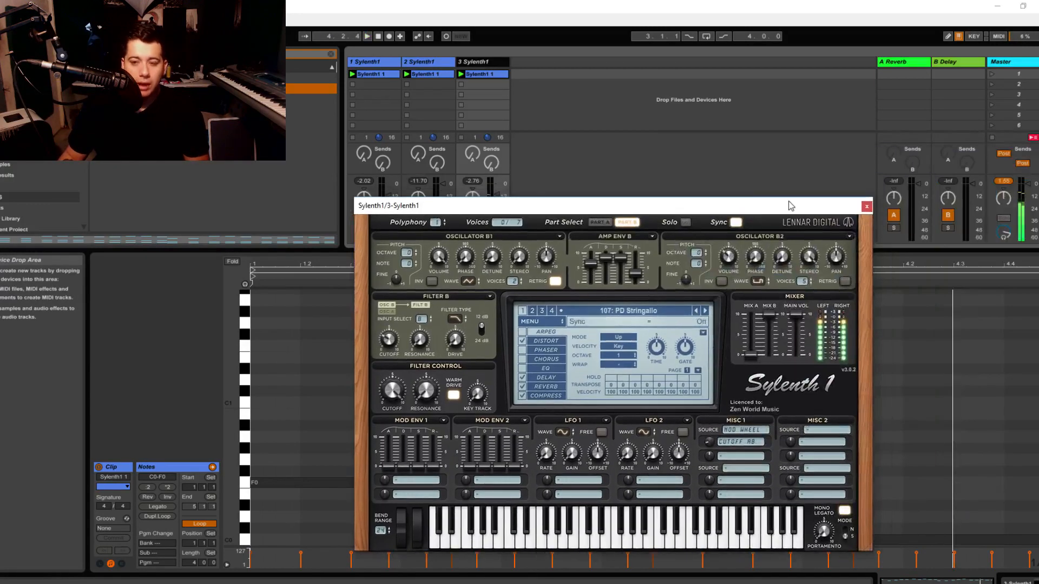
pyautogui.moveTo(816, 209); pyautogui.dragTo(679, 201)
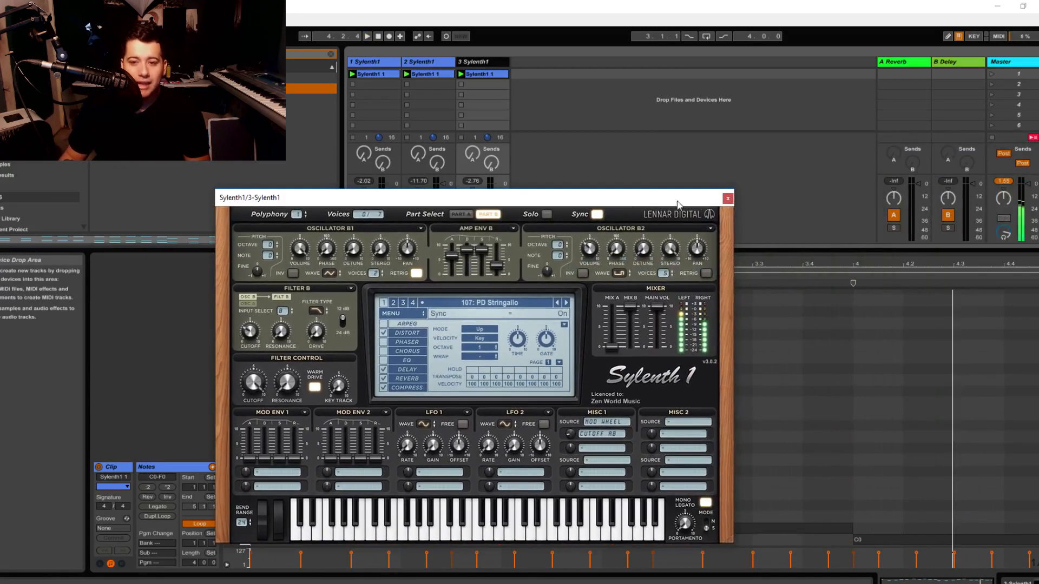
pyautogui.click(741, 196)
pyautogui.click(727, 199)
pyautogui.moveTo(719, 250); pyautogui.dragTo(720, 571)
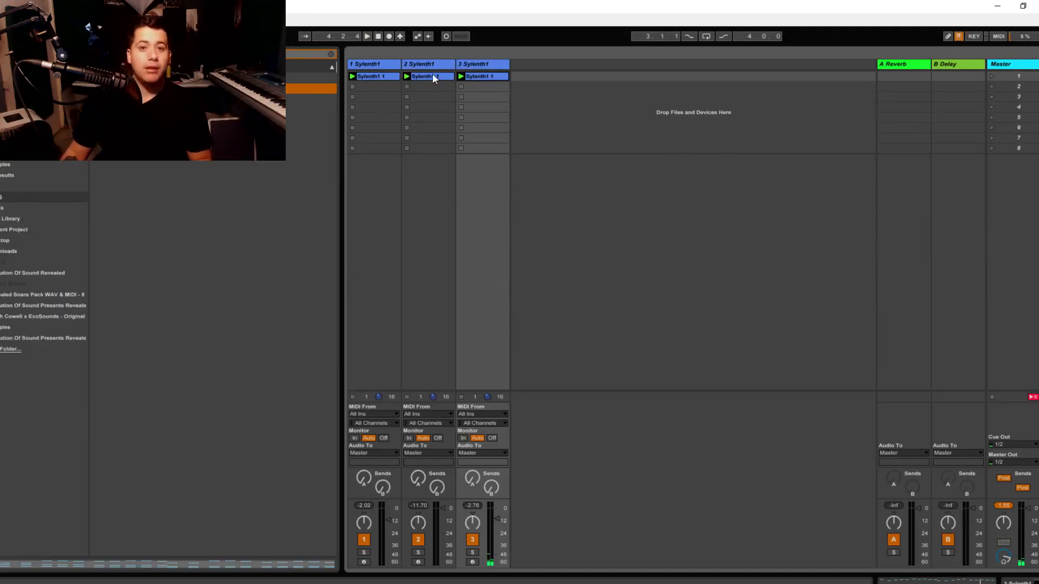
# Open the first track's clip in an enlarged note editor and select all melody notes except the opening C4
pyautogui.click(39, 337)
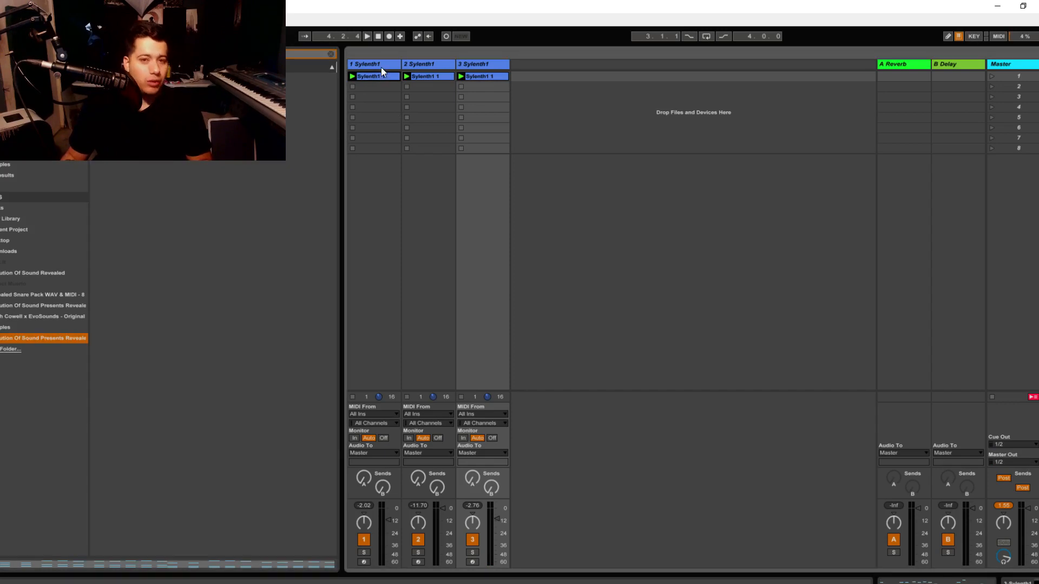
pyautogui.click(381, 72)
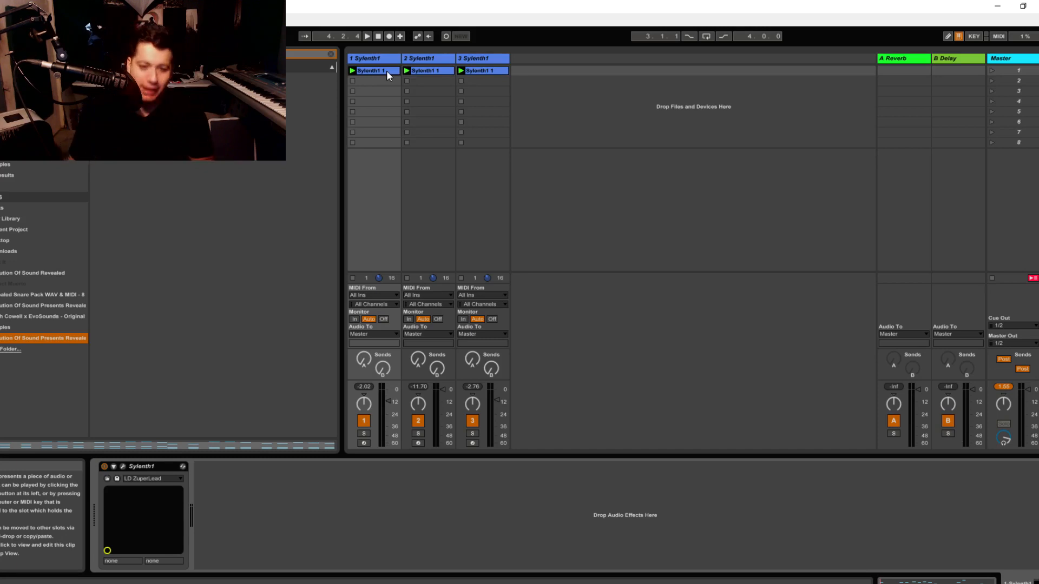
pyautogui.doubleClick(386, 71)
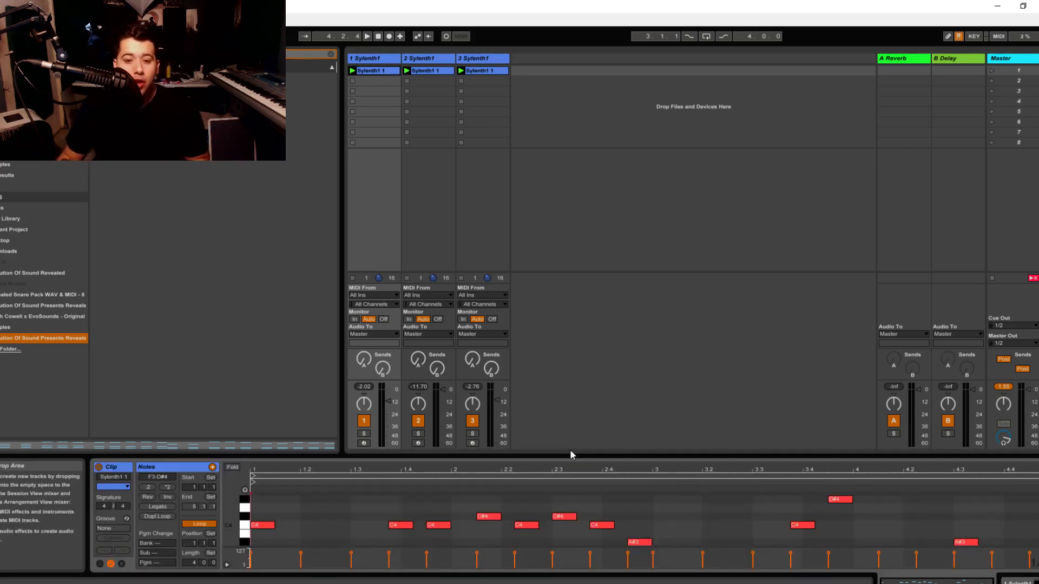
pyautogui.moveTo(555, 456); pyautogui.dragTo(606, 302)
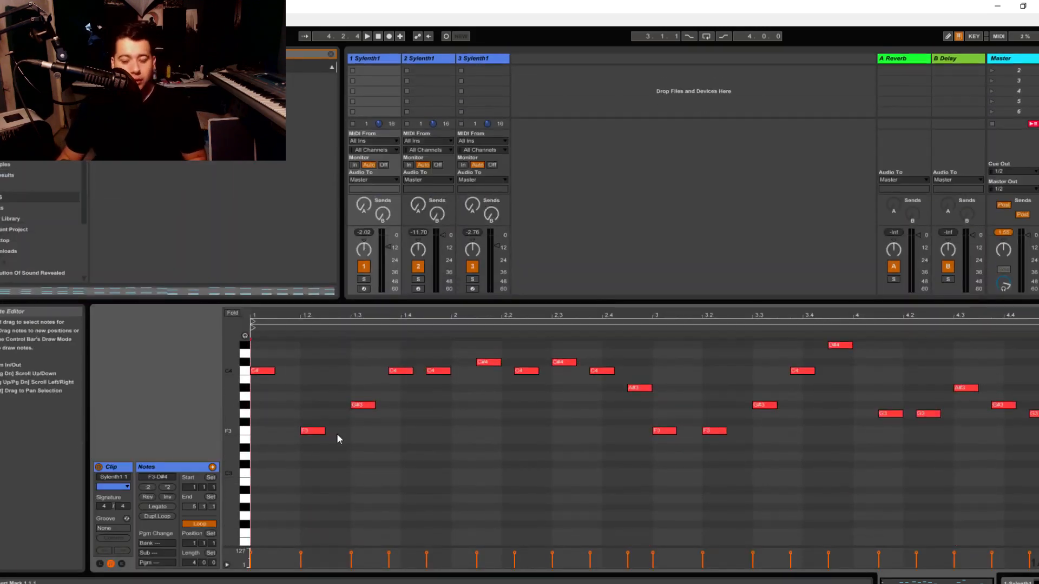
pyautogui.moveTo(305, 482); pyautogui.dragTo(1038, 342)
pyautogui.moveTo(274, 460); pyautogui.dragTo(1038, 325)
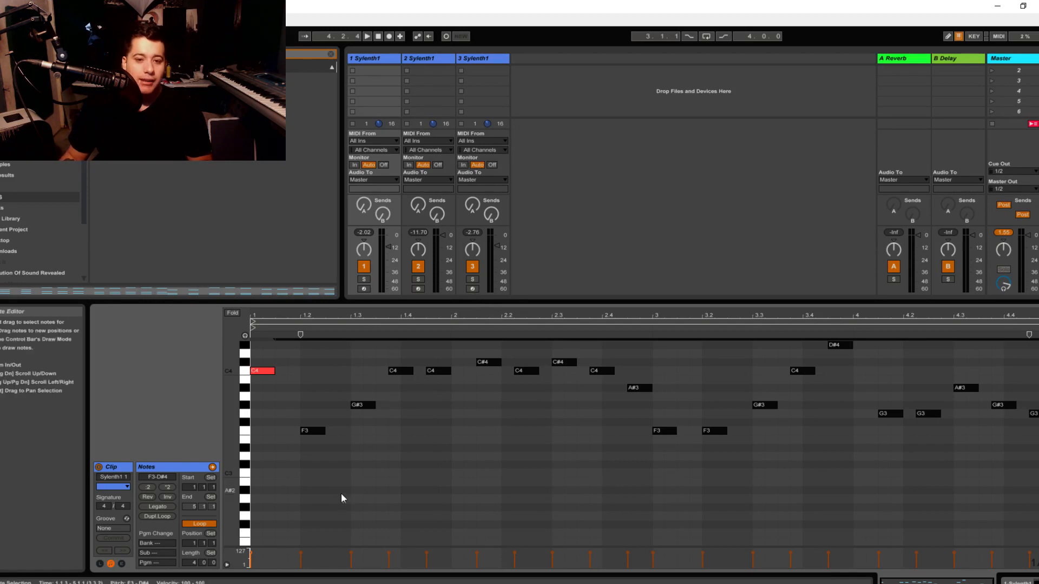
# Switch between the first and second tracks, and select every note in the first track's clip
pyautogui.click(433, 58)
pyautogui.click(379, 60)
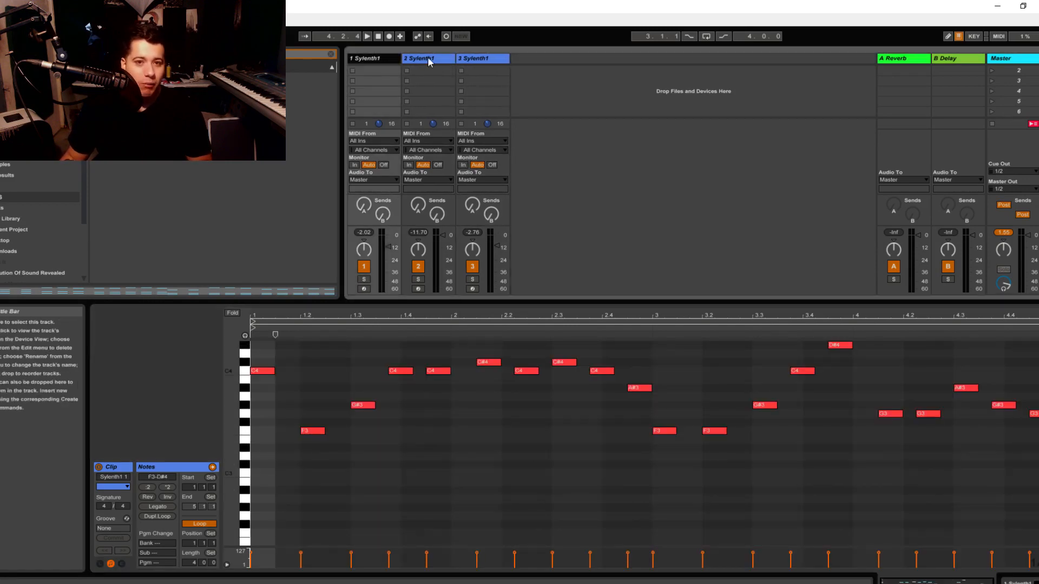
pyautogui.click(429, 60)
pyautogui.click(375, 60)
pyautogui.moveTo(256, 479); pyautogui.dragTo(1034, 342)
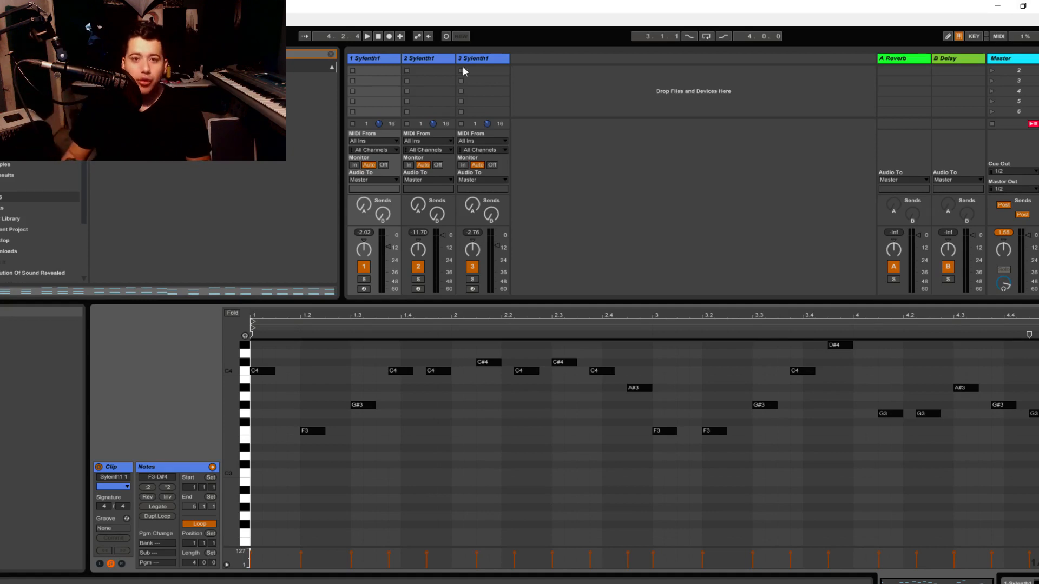
# Review the second track's Sylenth1 preset in its synth window, and check the devices on the third and first tracks
pyautogui.click(445, 58)
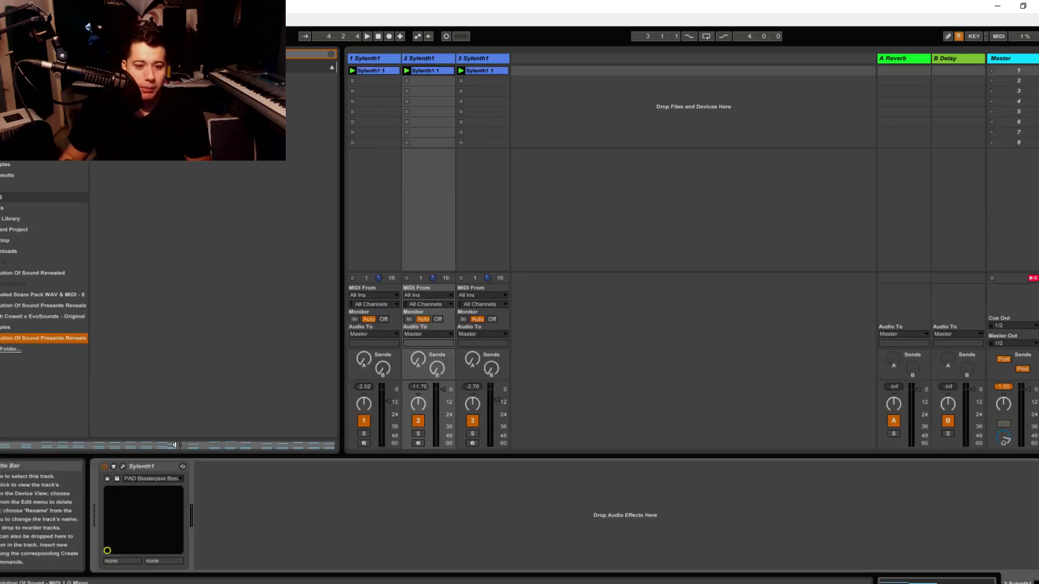
pyautogui.click(122, 467)
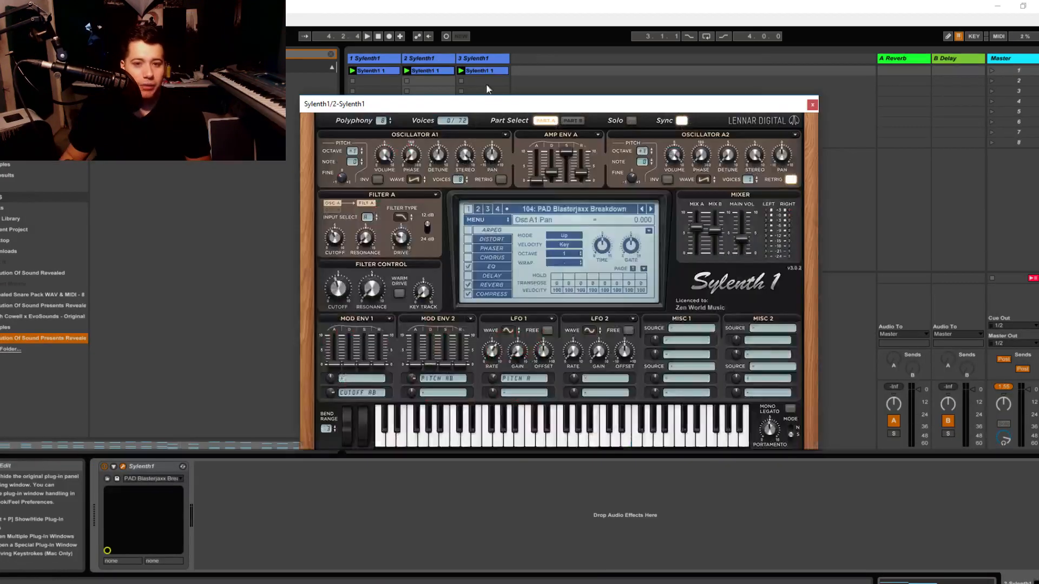
pyautogui.click(810, 105)
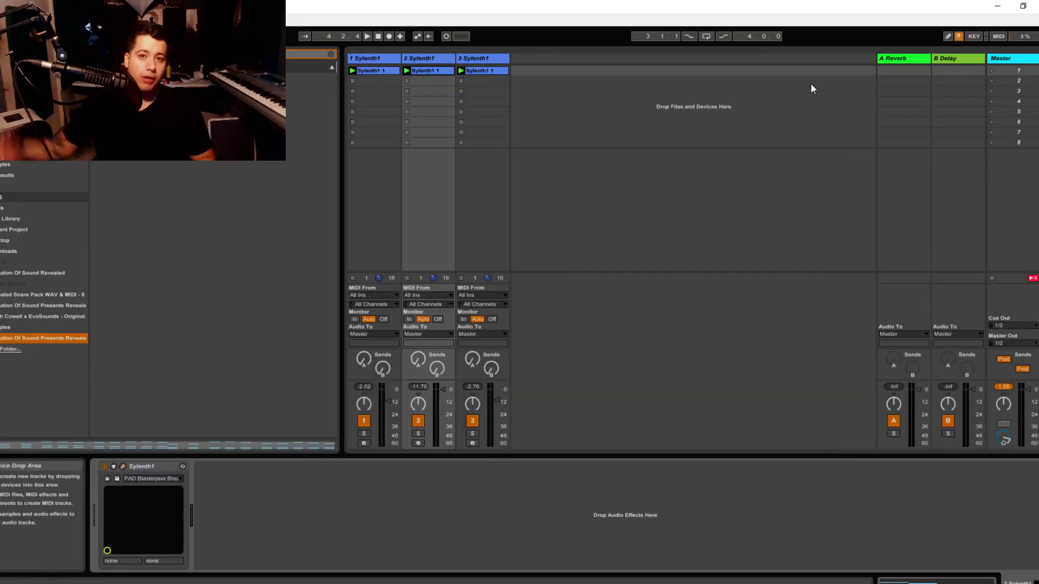
pyautogui.click(479, 59)
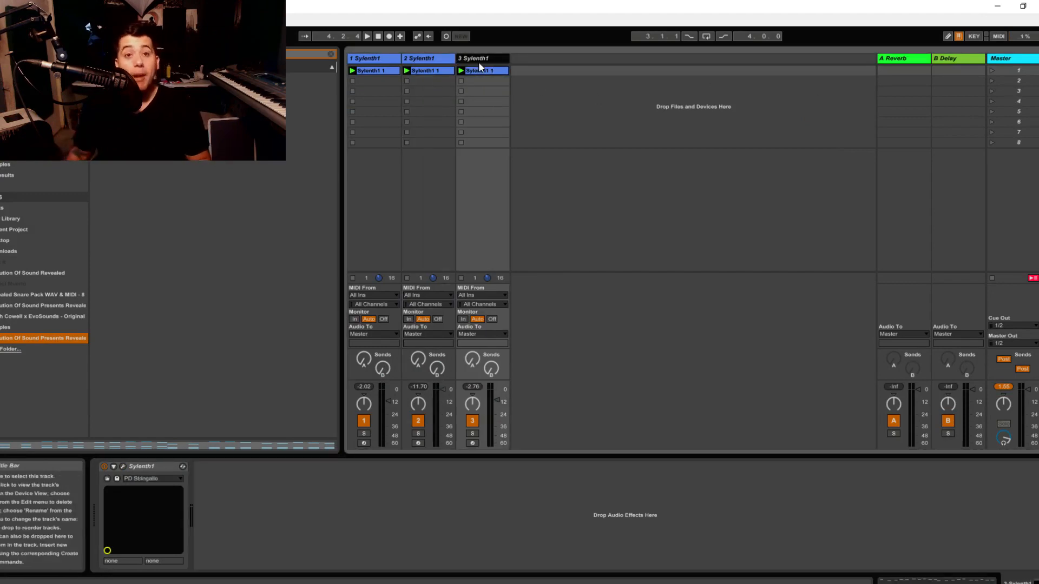
pyautogui.click(366, 59)
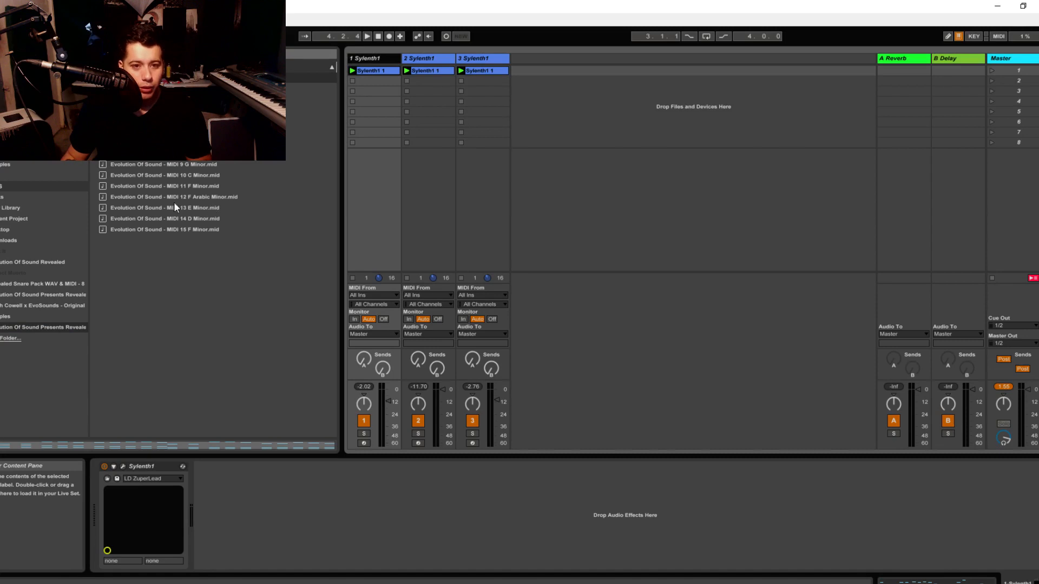
# Replace the first track's clip with Evolution Of Sound - MIDI 13 E Minor.mid and transpose all its notes up one octave
pyautogui.moveTo(174, 205); pyautogui.dragTo(374, 69)
pyautogui.doubleClick(369, 69)
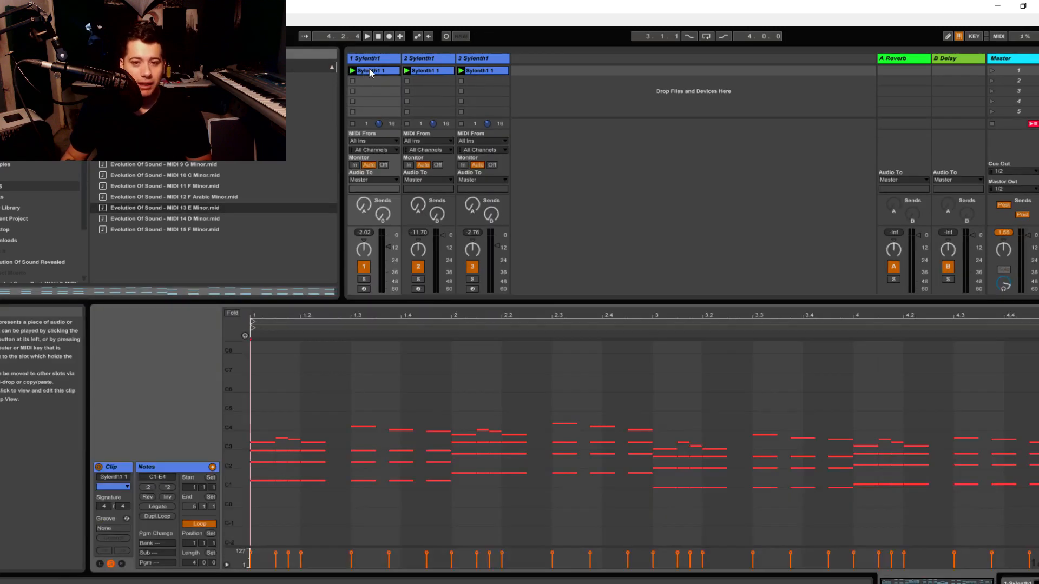
pyautogui.moveTo(233, 460); pyautogui.dragTo(260, 468)
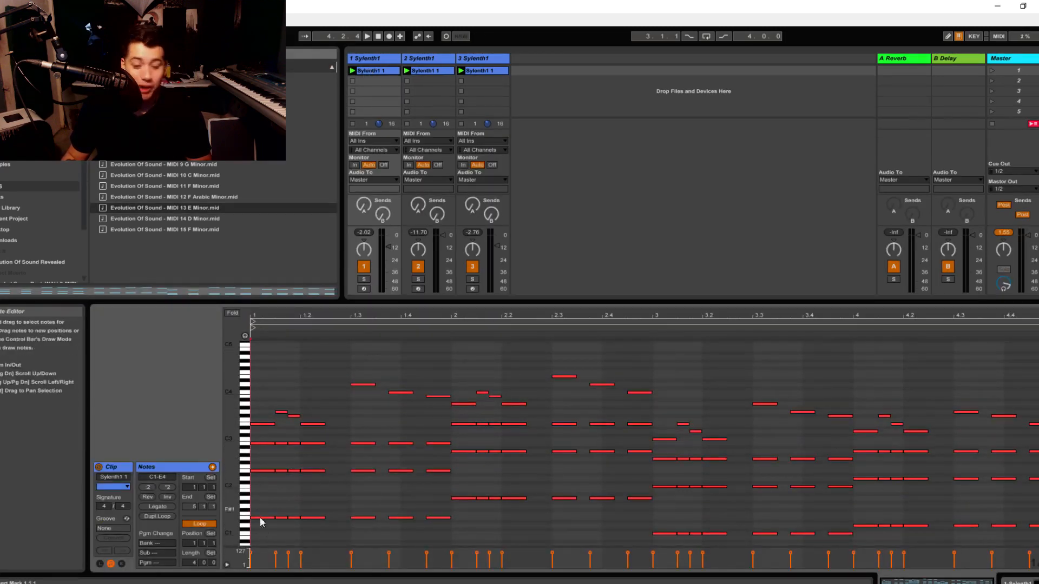
pyautogui.scroll(-2, 265, 544)
pyautogui.moveTo(255, 543); pyautogui.dragTo(1030, 341)
pyautogui.hotkey('shift', 'Up')
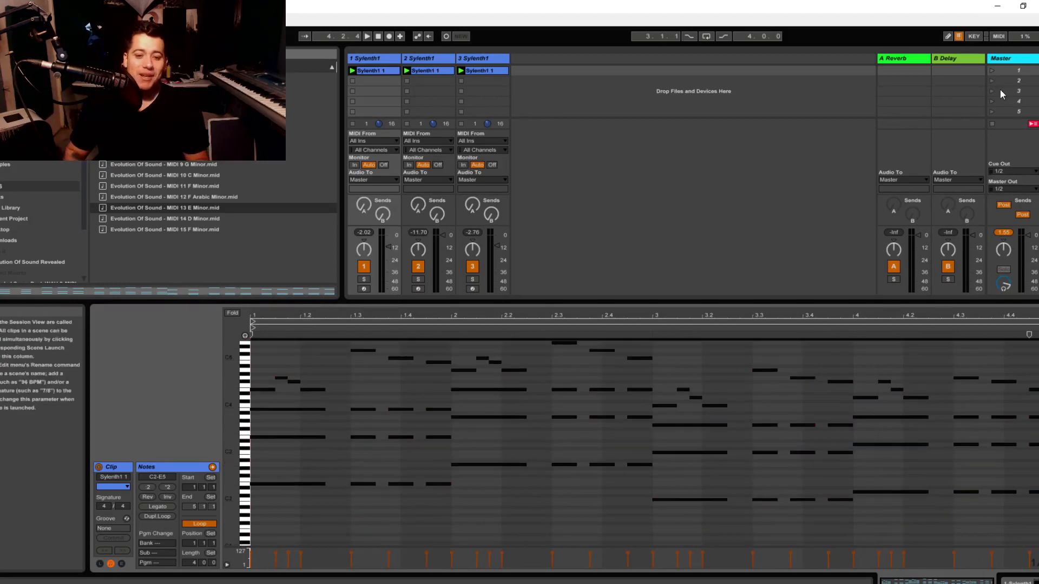
# Delete the second and third Sylenth1 tracks, leaving only the first track
pyautogui.click(431, 54)
pyautogui.press('Delete')
pyautogui.press('Delete')
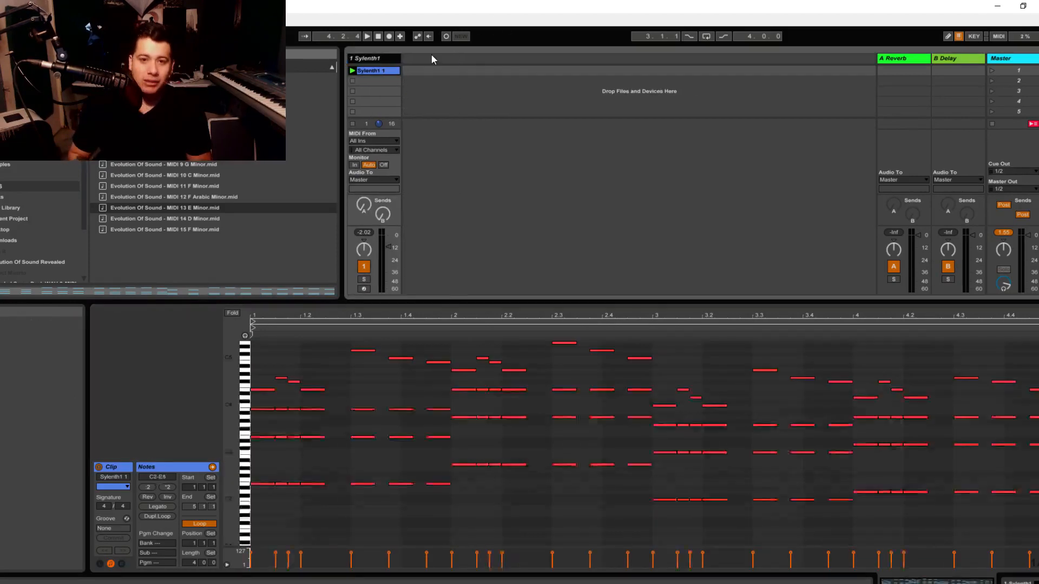
pyautogui.moveTo(232, 430); pyautogui.dragTo(244, 430)
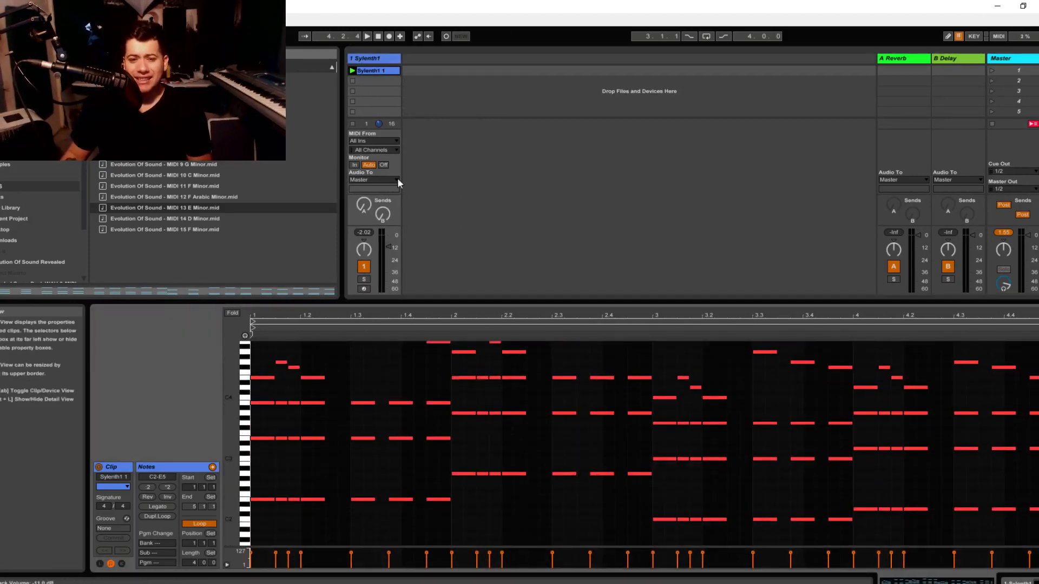
# Load the LD Zuperzaw 6 preset in the remaining track's Sylenth1 and close the synth window
pyautogui.hotkey('shift', 'Tab')
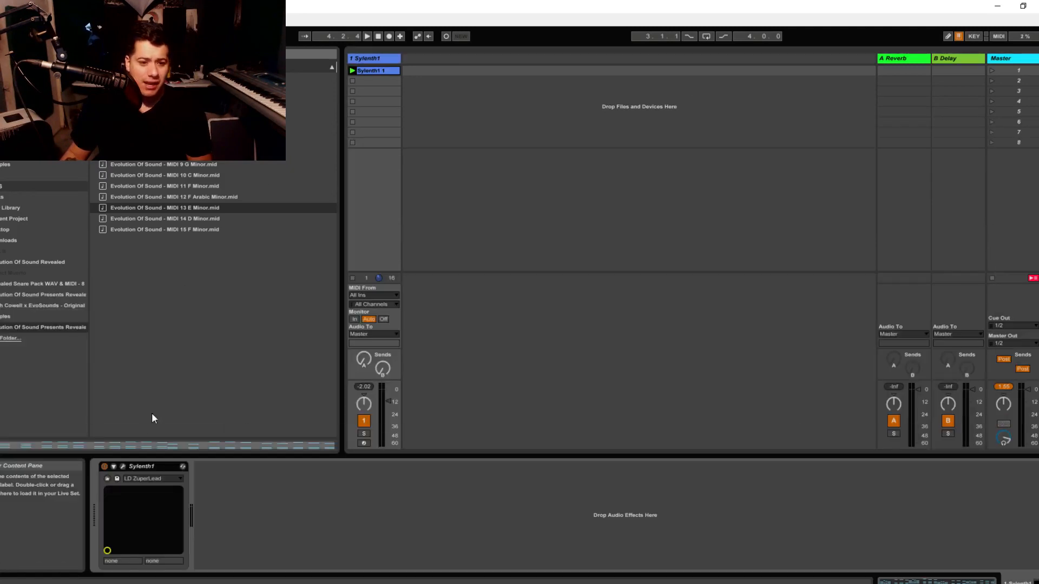
pyautogui.click(121, 466)
pyautogui.click(595, 210)
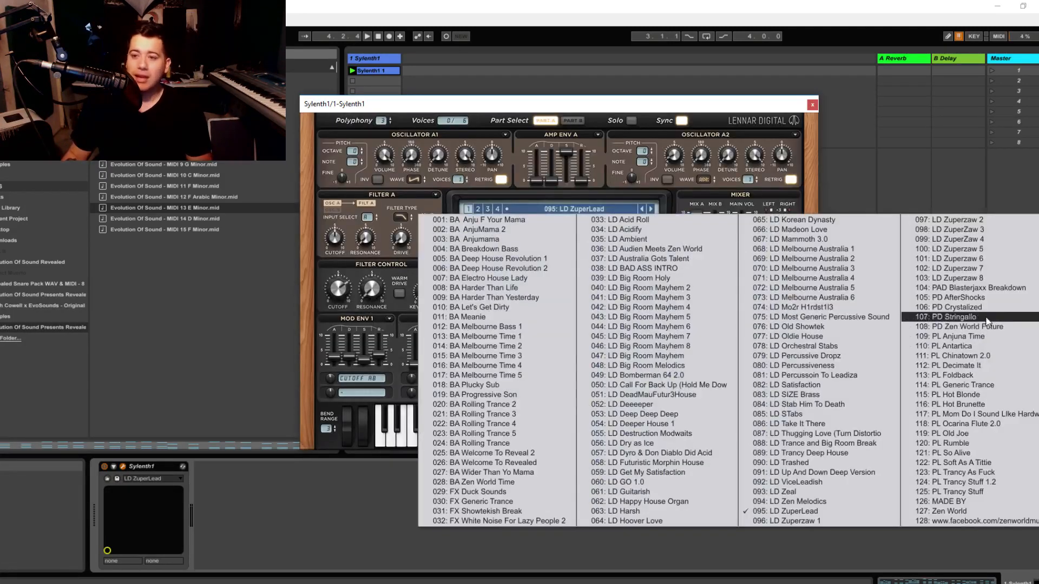
pyautogui.click(1010, 259)
pyautogui.click(812, 104)
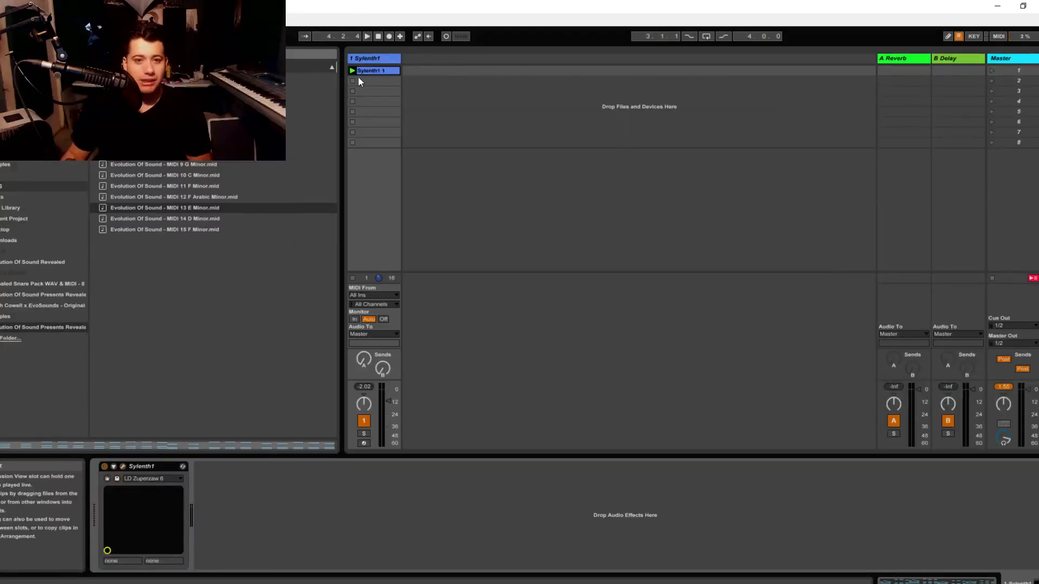
# Try removing the melody notes above B3 in the clip's first bar using an enlarged note editor, and undo the deletion
pyautogui.doubleClick(379, 71)
pyautogui.moveTo(531, 297); pyautogui.dragTo(598, 138)
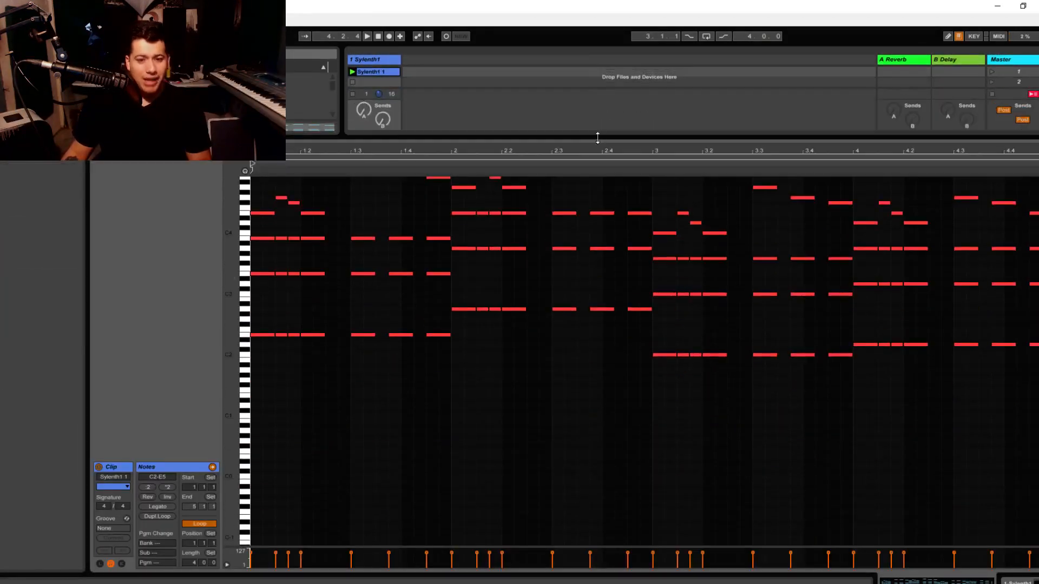
pyautogui.scroll(3, 300, 419)
pyautogui.moveTo(237, 417); pyautogui.dragTo(246, 423)
pyautogui.click(324, 302)
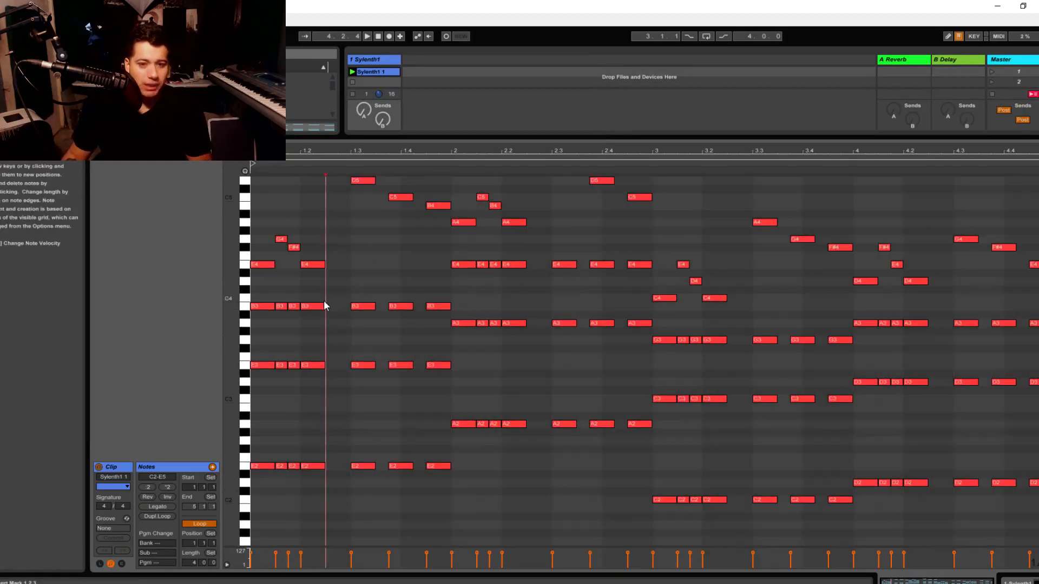
pyautogui.scroll(2, 259, 382)
pyautogui.moveTo(257, 338); pyautogui.dragTo(451, 183)
pyautogui.press('Delete')
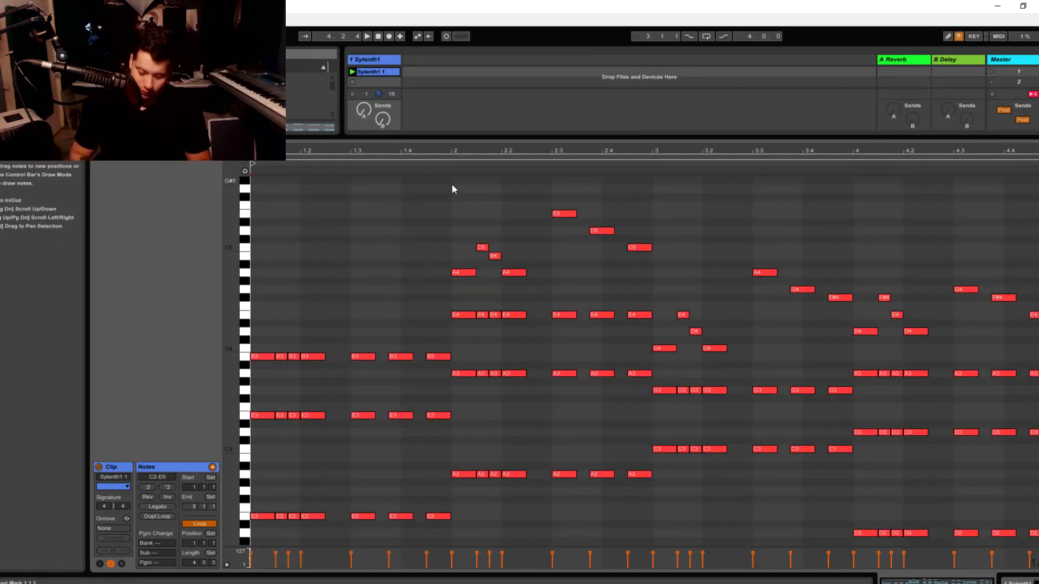
pyautogui.press('x')
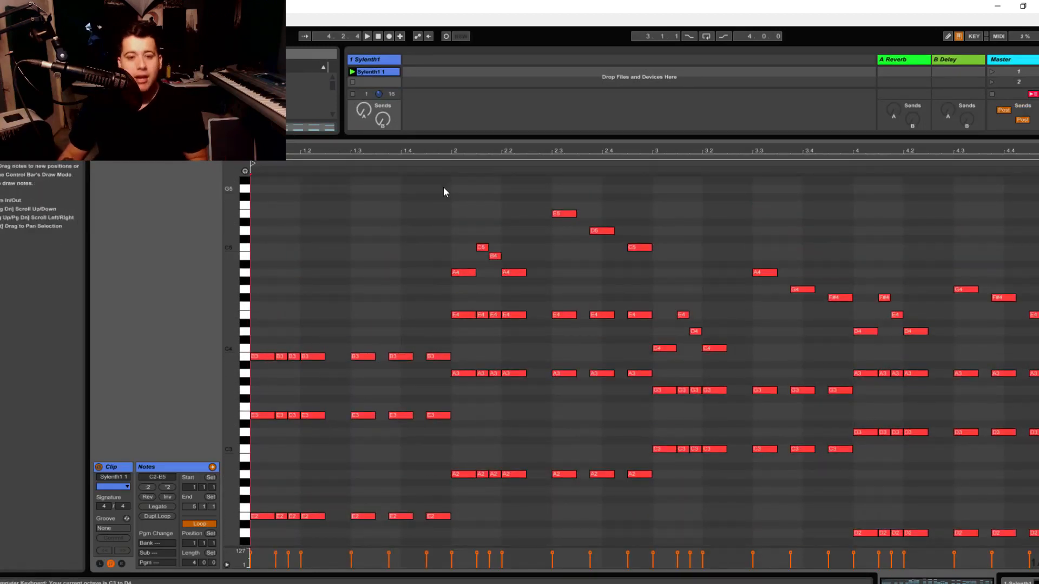
pyautogui.hotkey('ctrl', 'z')
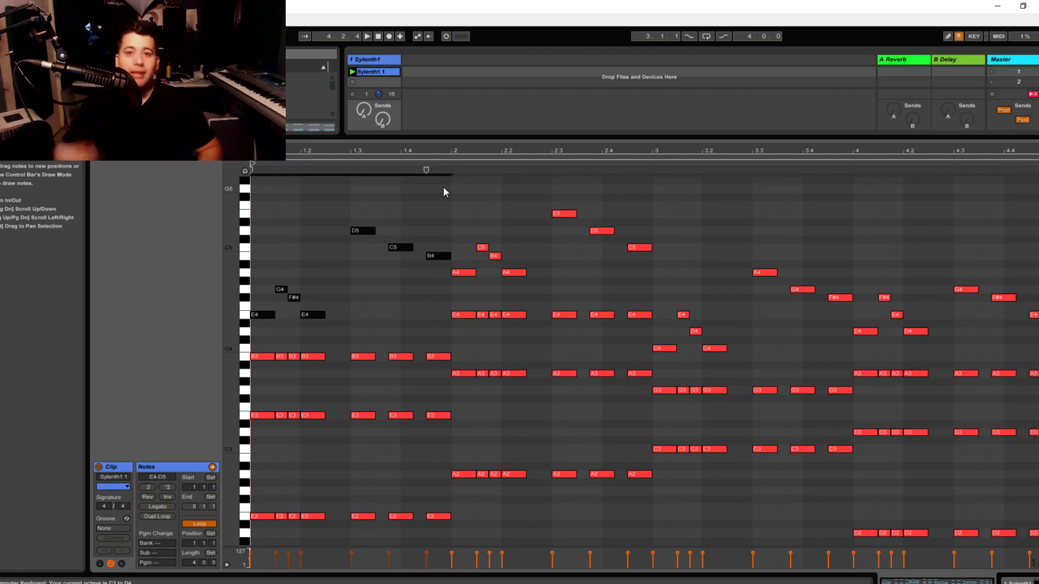
# Play the clip, shrink the note editor and replace the track's clip with Evolution Of Sound - MIDI 15 F Minor.mid
pyautogui.press('space')
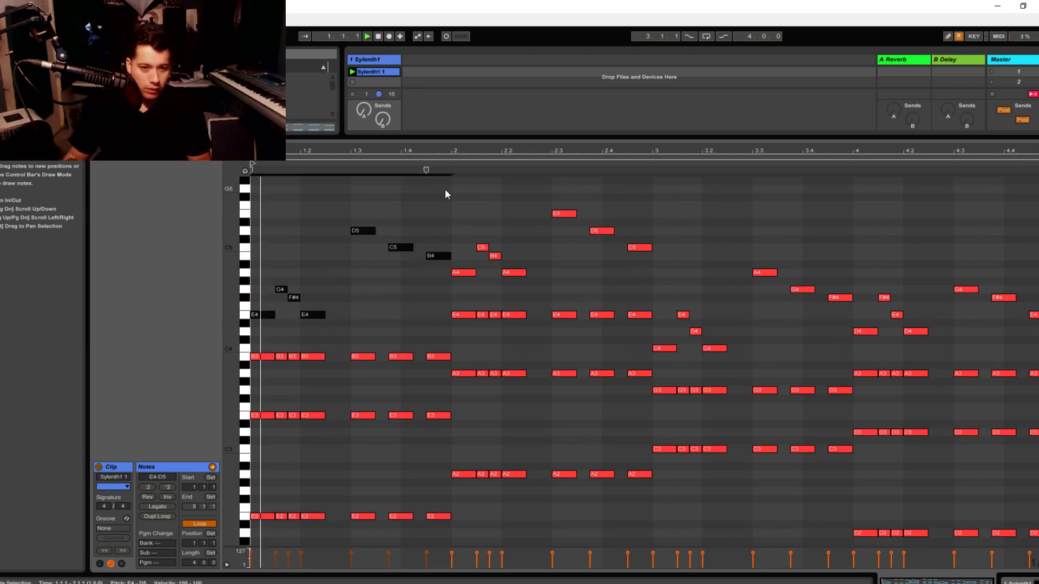
pyautogui.moveTo(529, 140); pyautogui.dragTo(520, 432)
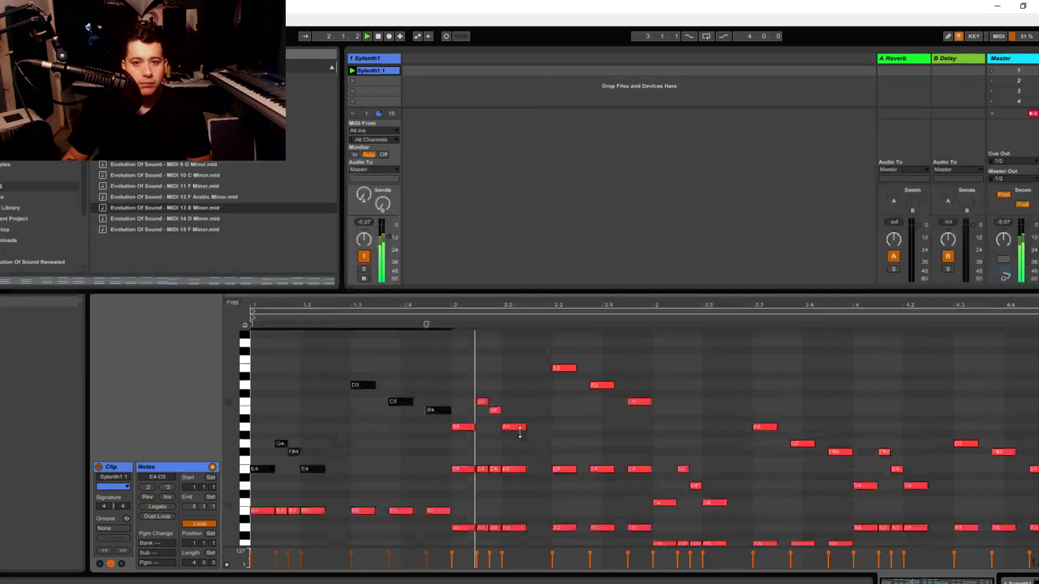
pyautogui.moveTo(186, 225); pyautogui.dragTo(376, 73)
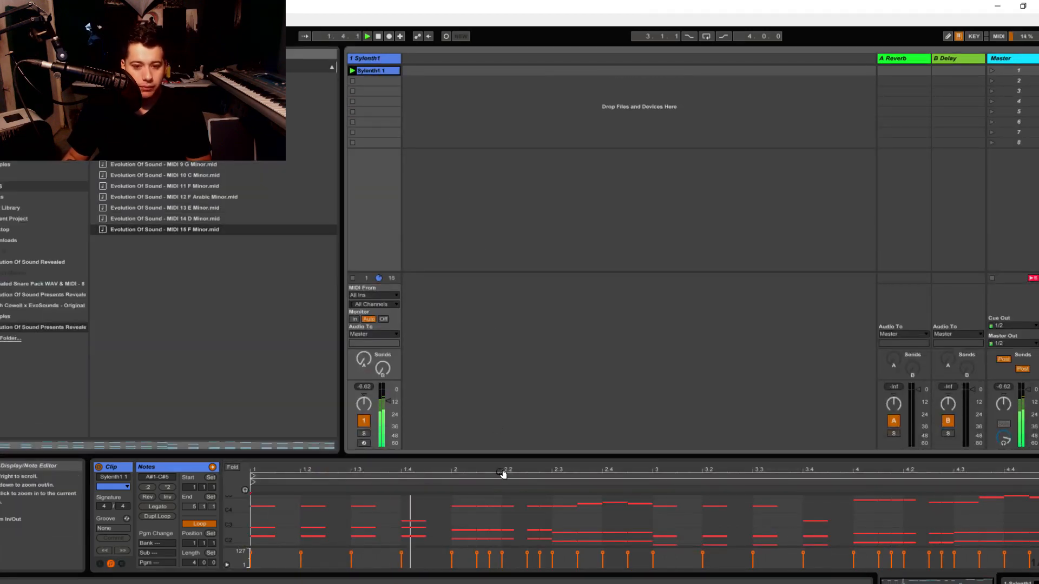